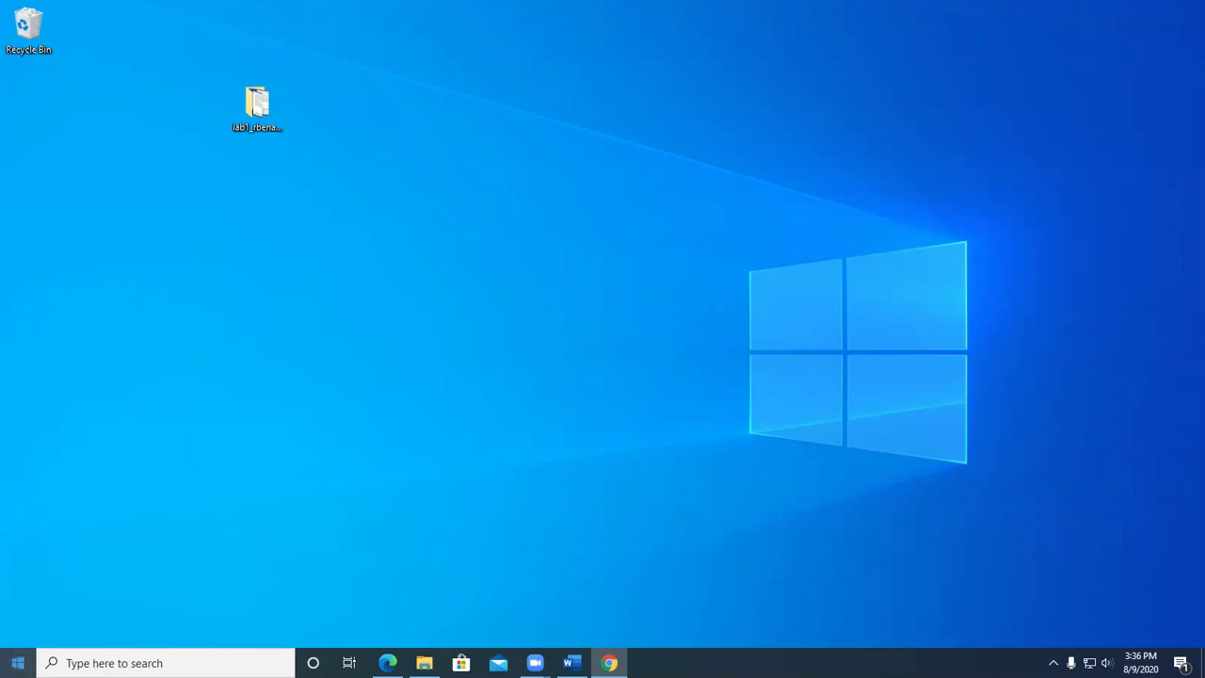
Step: Open Start, widen it to two tile columns, and scroll the app list to the W entries
left_click(17, 662)
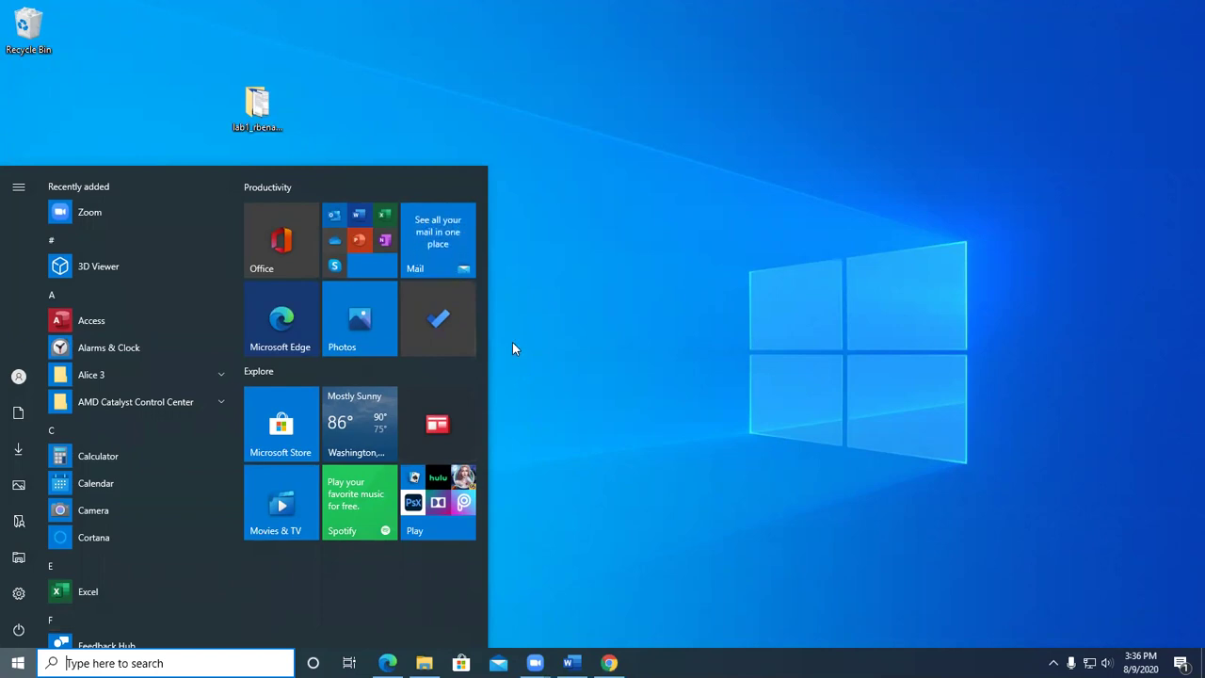
left_click_drag(487, 325, 1119, 397)
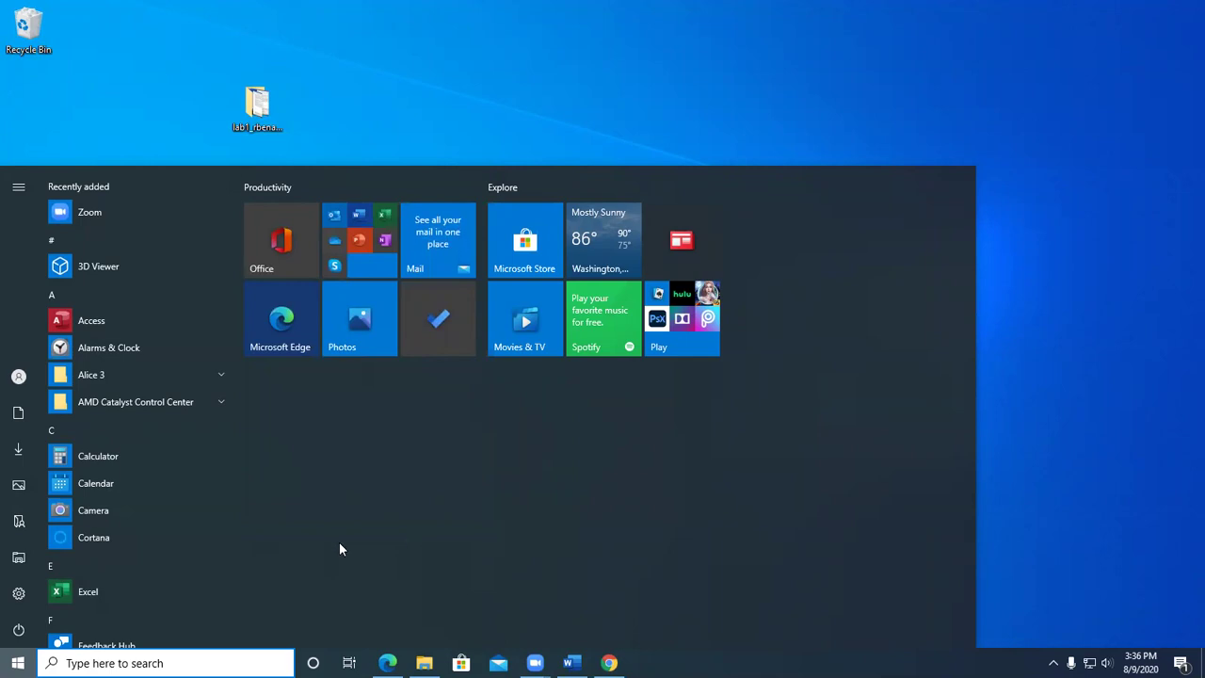
scroll(81, 509, "down", 10)
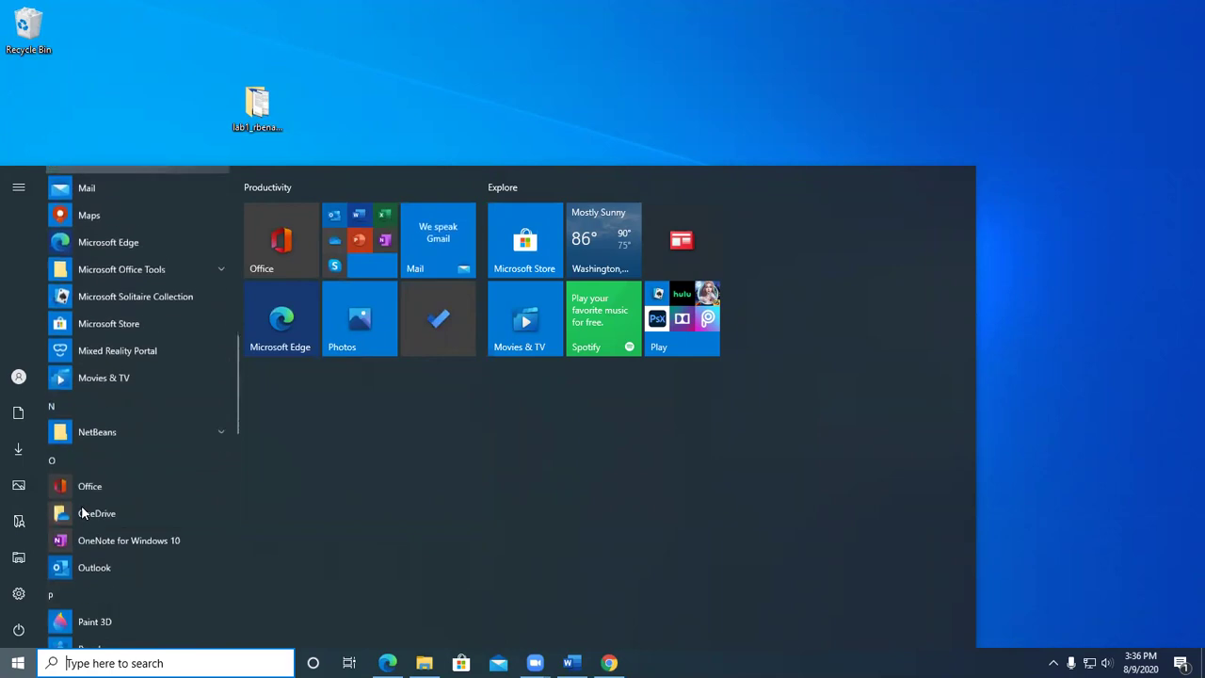
scroll(81, 508, "down", 10)
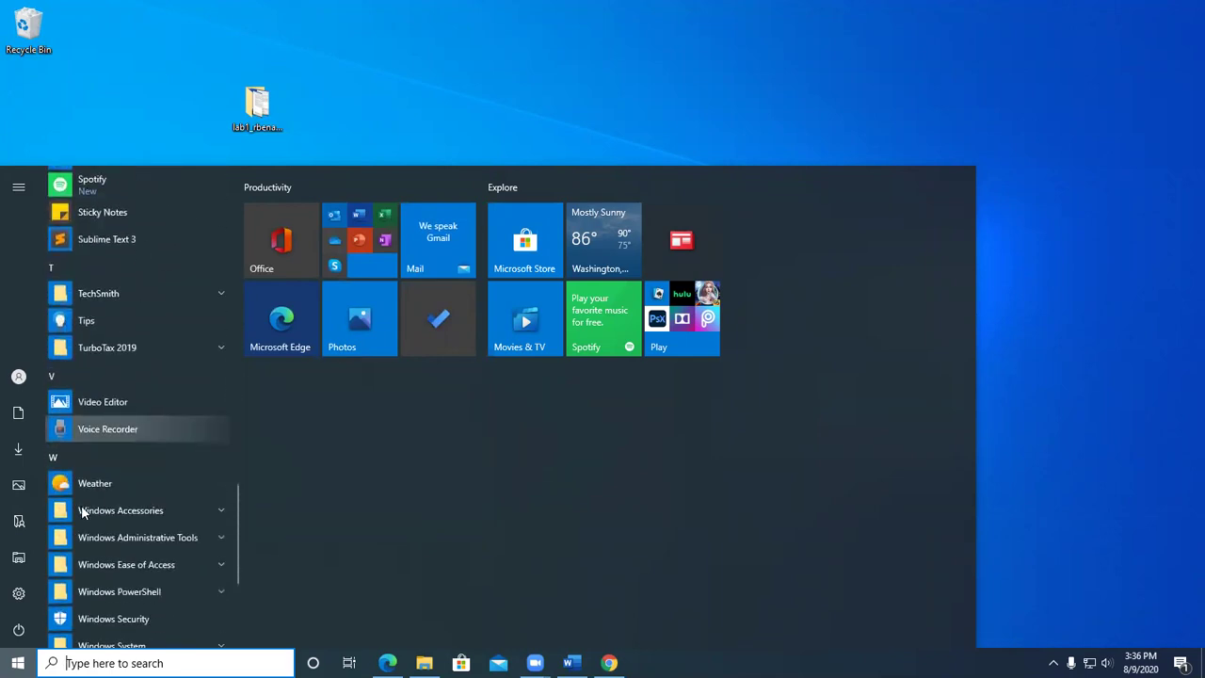
scroll(81, 513, "down", 2)
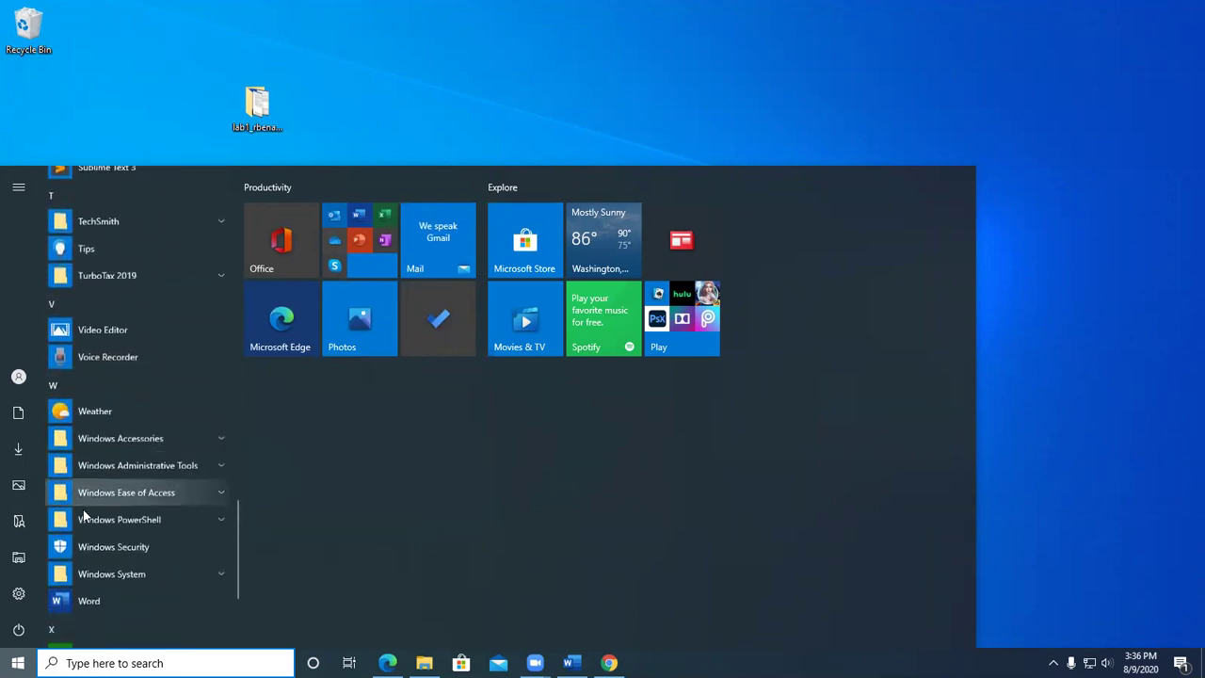
Step: Expand Windows Accessories and pin Notepad and Paint as tiles in a new group
left_click(111, 444)
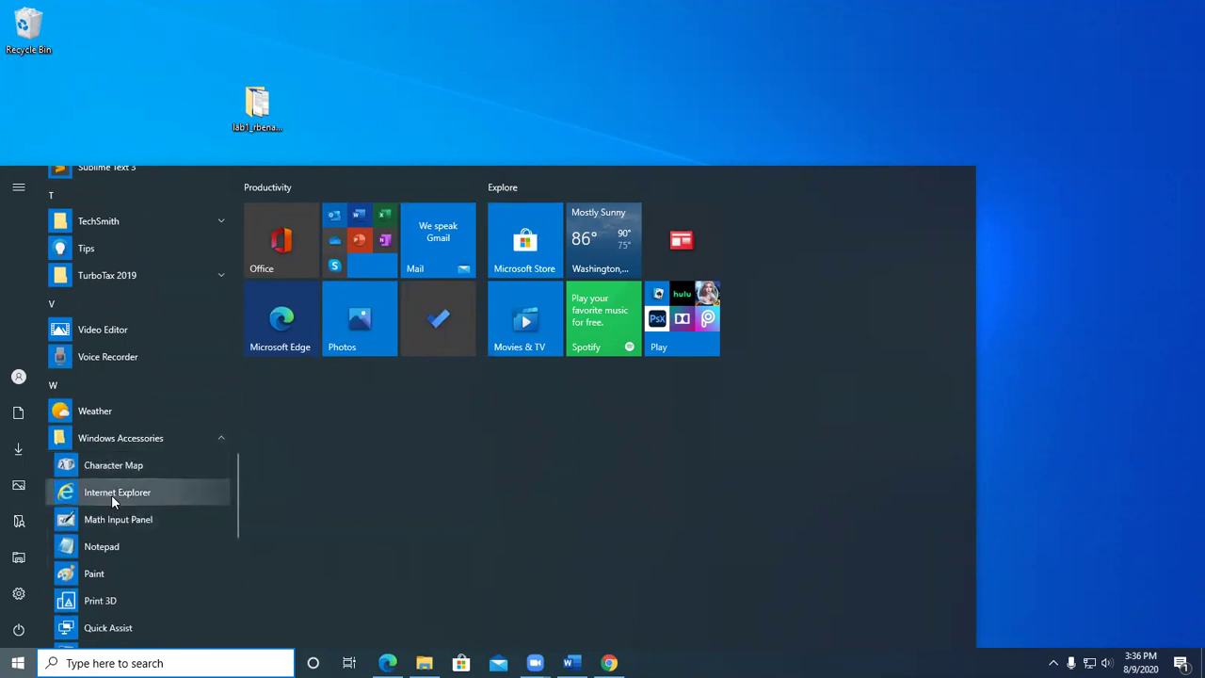
left_click_drag(108, 546, 833, 230)
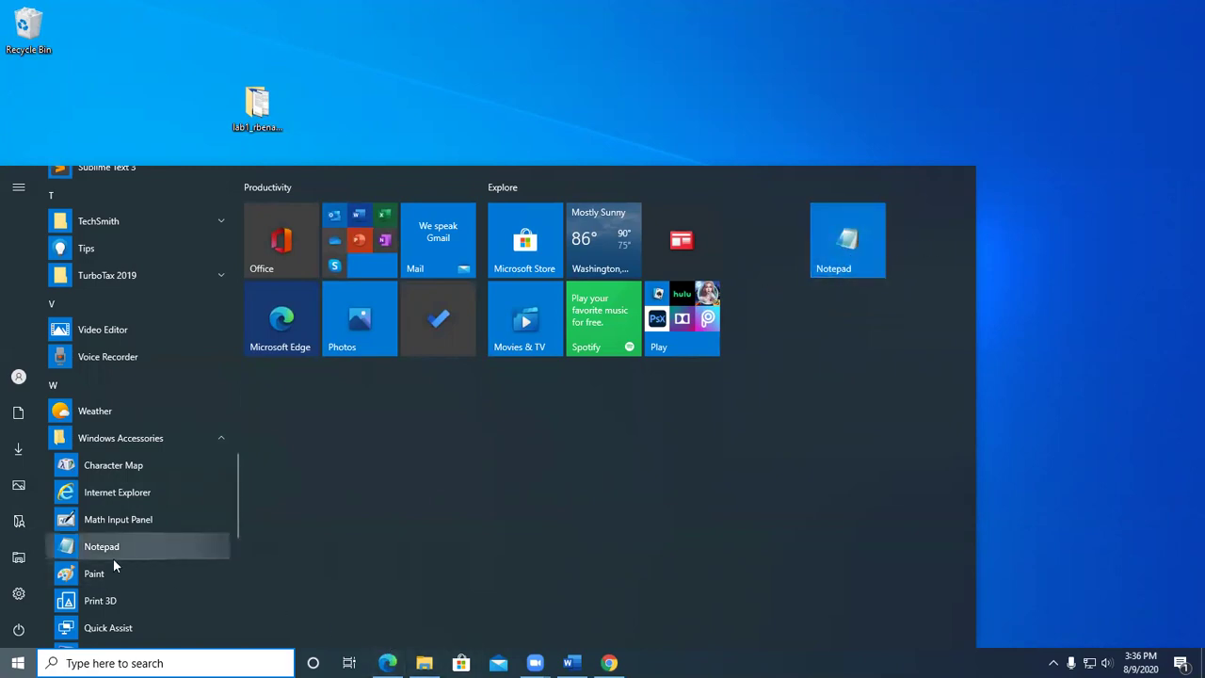
mouse_move(101, 579)
left_mouse_down()
mouse_move(745, 466)
mouse_move(865, 279)
mouse_move(857, 228)
mouse_move(814, 275)
mouse_move(768, 223)
left_mouse_up()
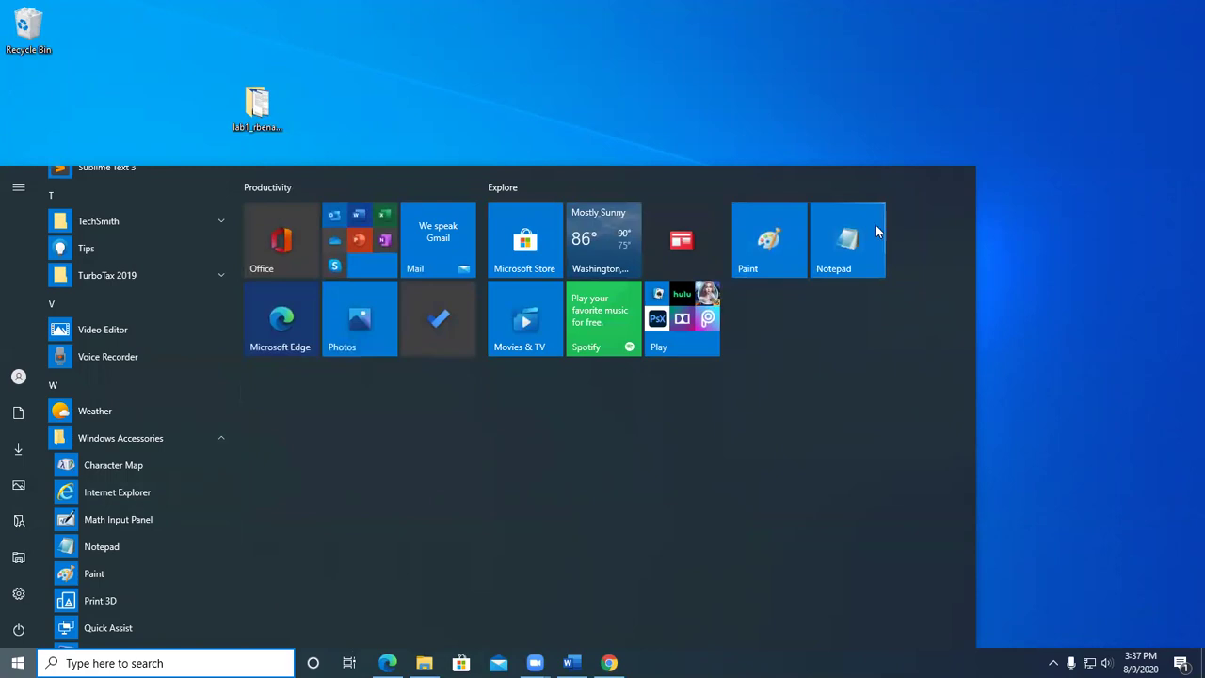
Step: Name the new tile group 'My Accessories'
mouse_move(831, 192)
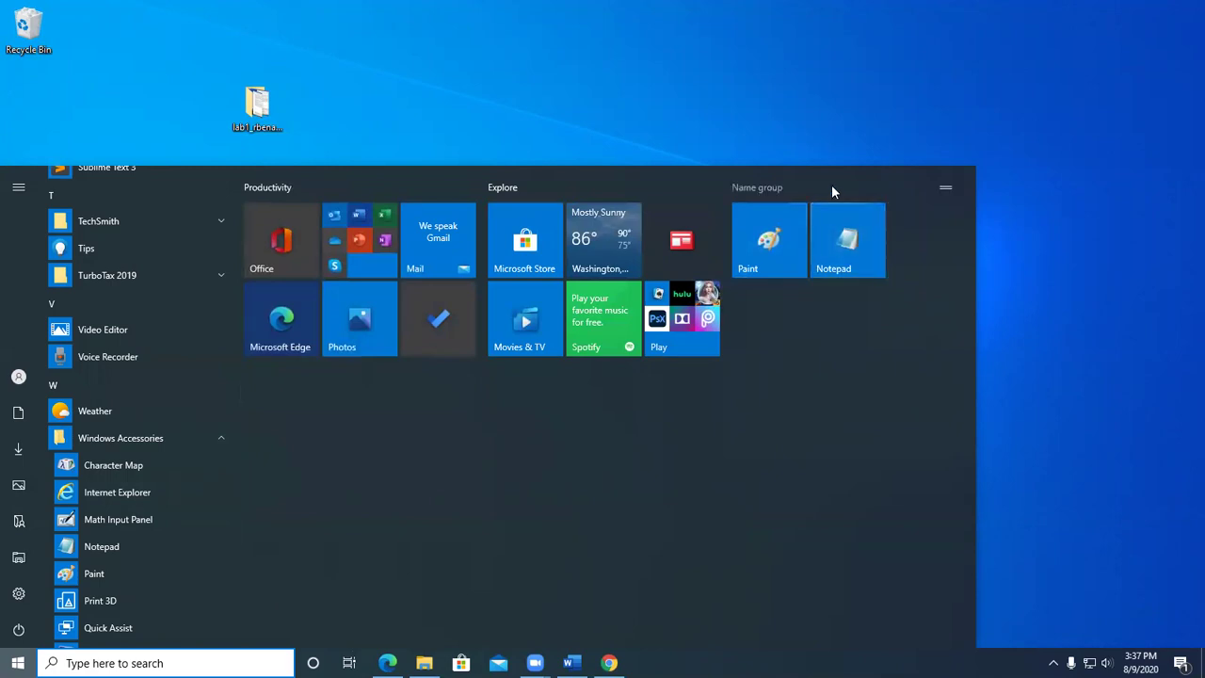
left_click(769, 187)
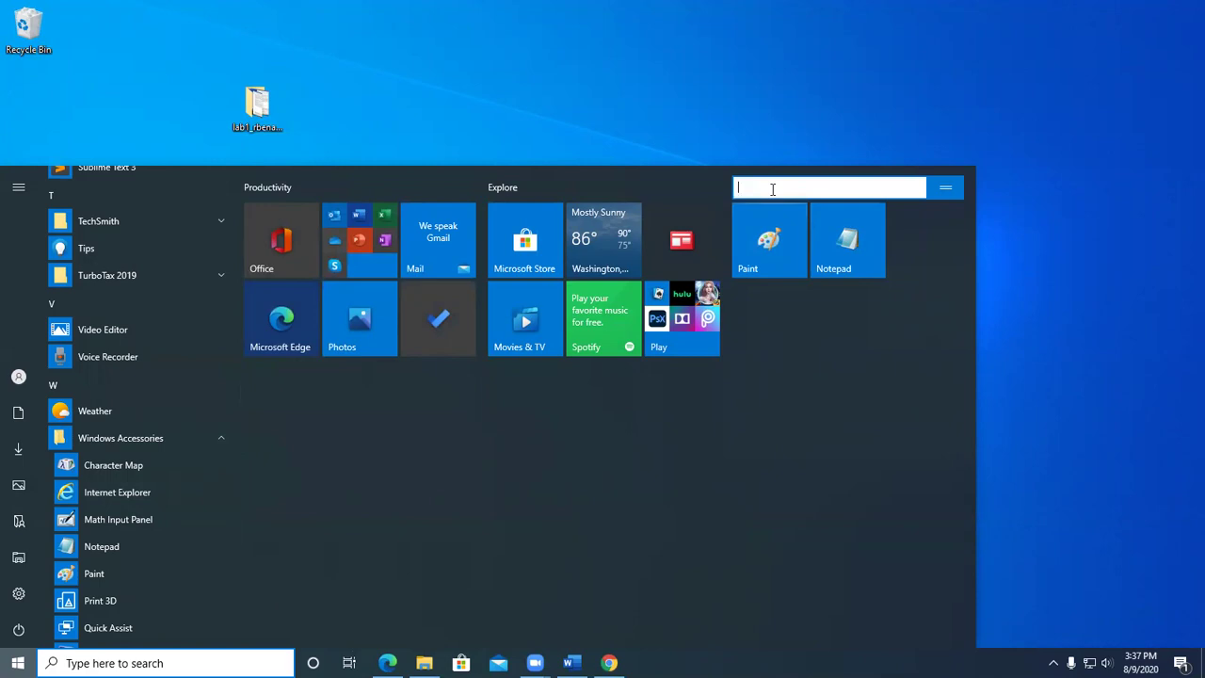
type("My Accessories")
key("BackSpace")
key("BackSpace")
key("BackSpace")
type("ies")
Step: Pin Print 3D, Snipping Tool and Steps Recorder into the My Accessories group
left_click(795, 307)
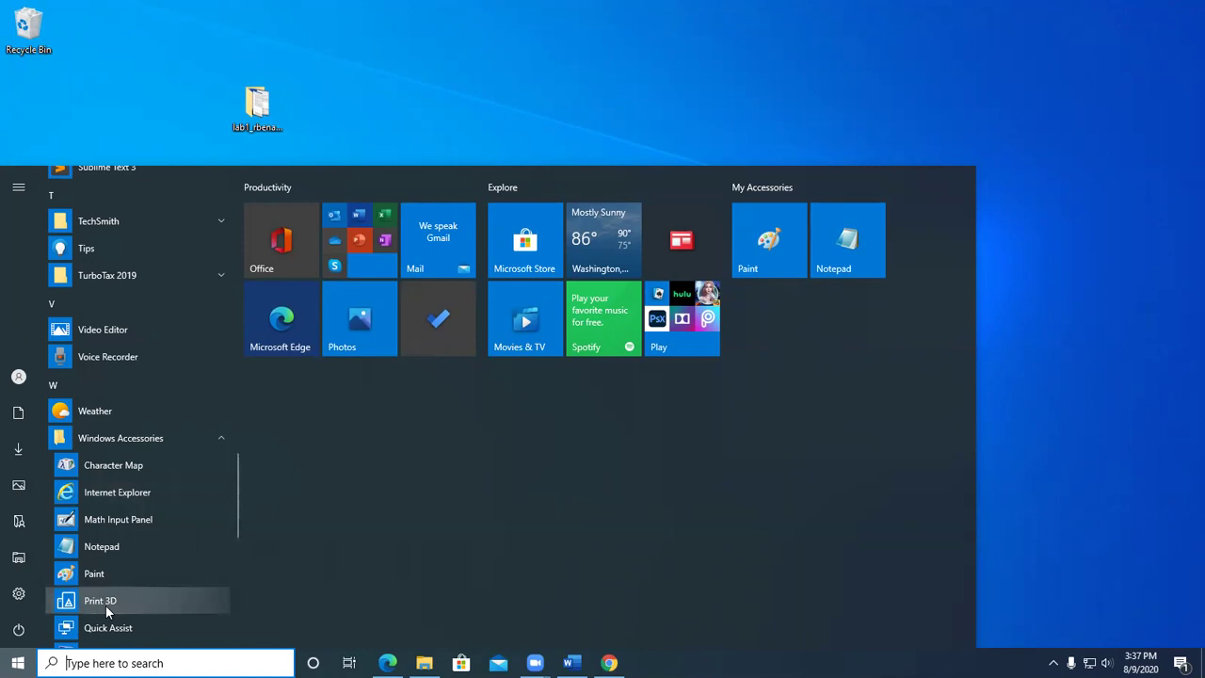
left_click_drag(105, 610, 899, 229)
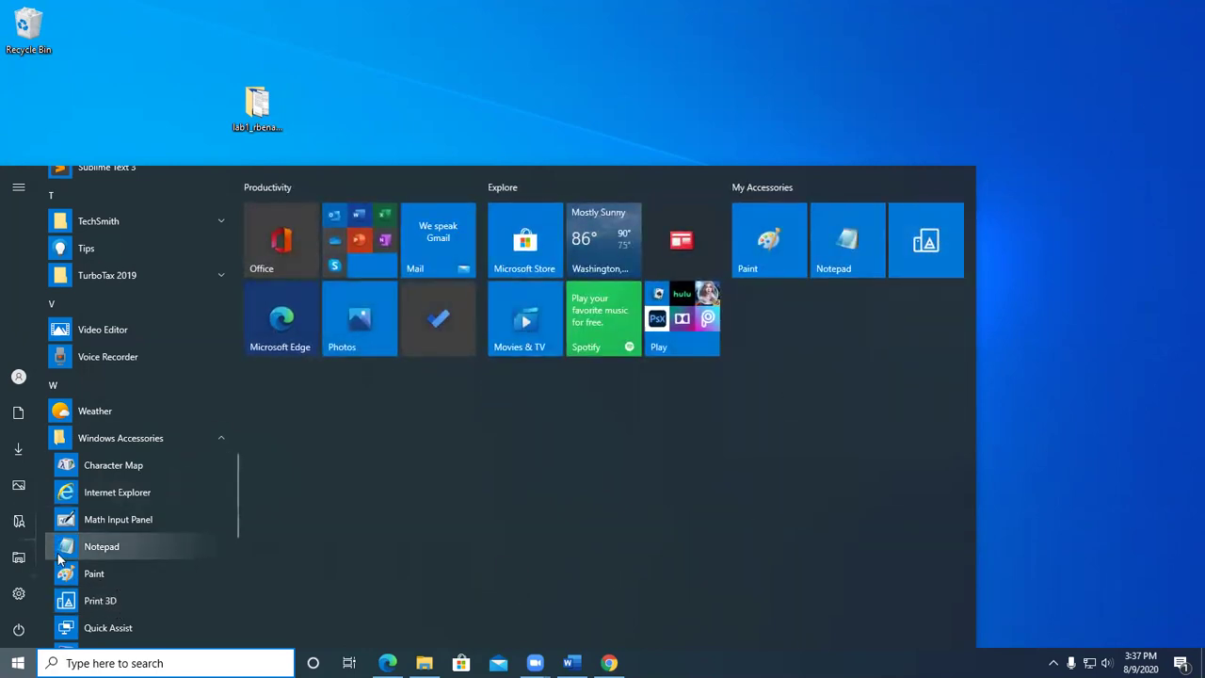
scroll(69, 577, "down", 2)
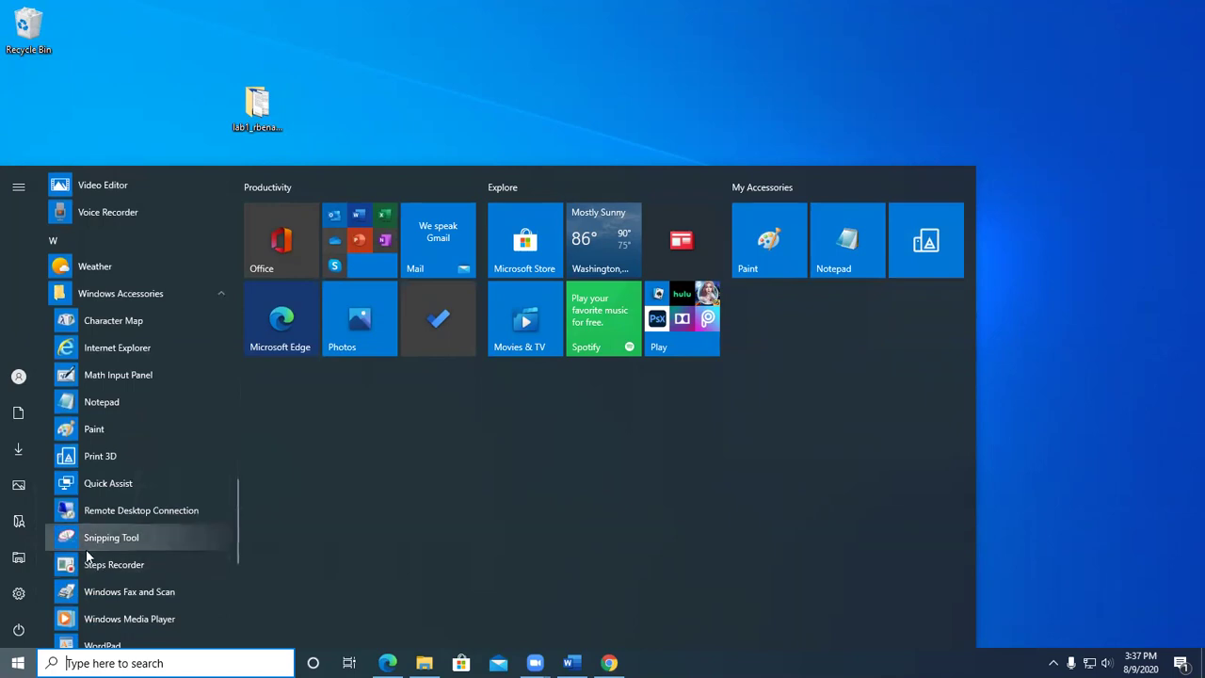
mouse_move(99, 541)
left_mouse_down()
mouse_move(359, 535)
mouse_move(799, 333)
mouse_move(754, 291)
left_mouse_up()
mouse_move(113, 564)
left_mouse_down()
mouse_move(767, 439)
mouse_move(833, 334)
mouse_move(773, 344)
mouse_move(776, 296)
left_mouse_up()
Step: Place Steps Recorder beside Snipping Tool, add WordPad, and leave the Explore name unchanged
left_click_drag(828, 428, 829, 288)
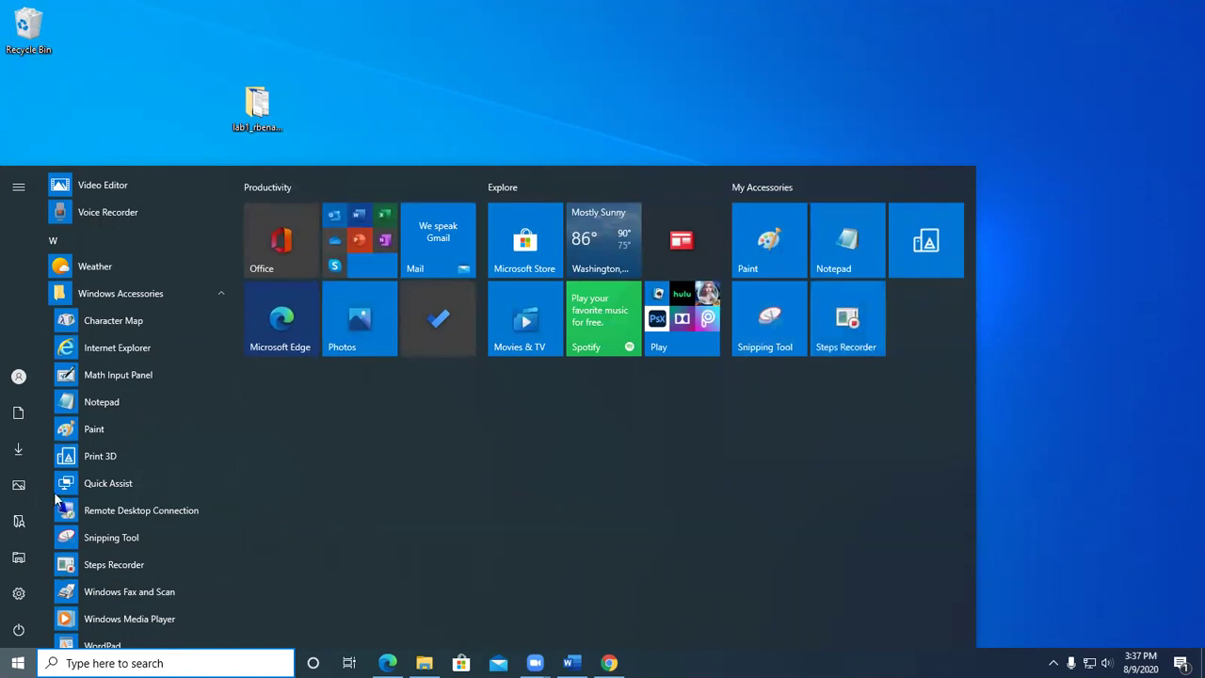
scroll(66, 591, "down", 1)
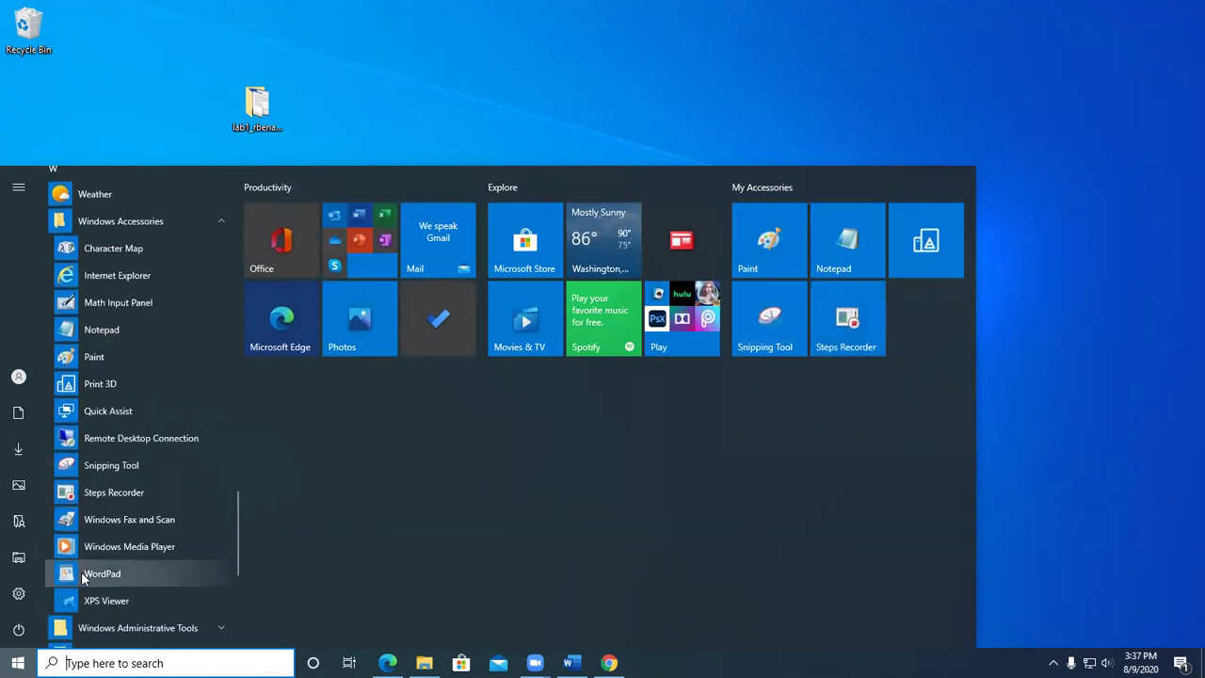
mouse_move(70, 578)
left_mouse_down()
mouse_move(914, 331)
mouse_move(919, 313)
left_mouse_up()
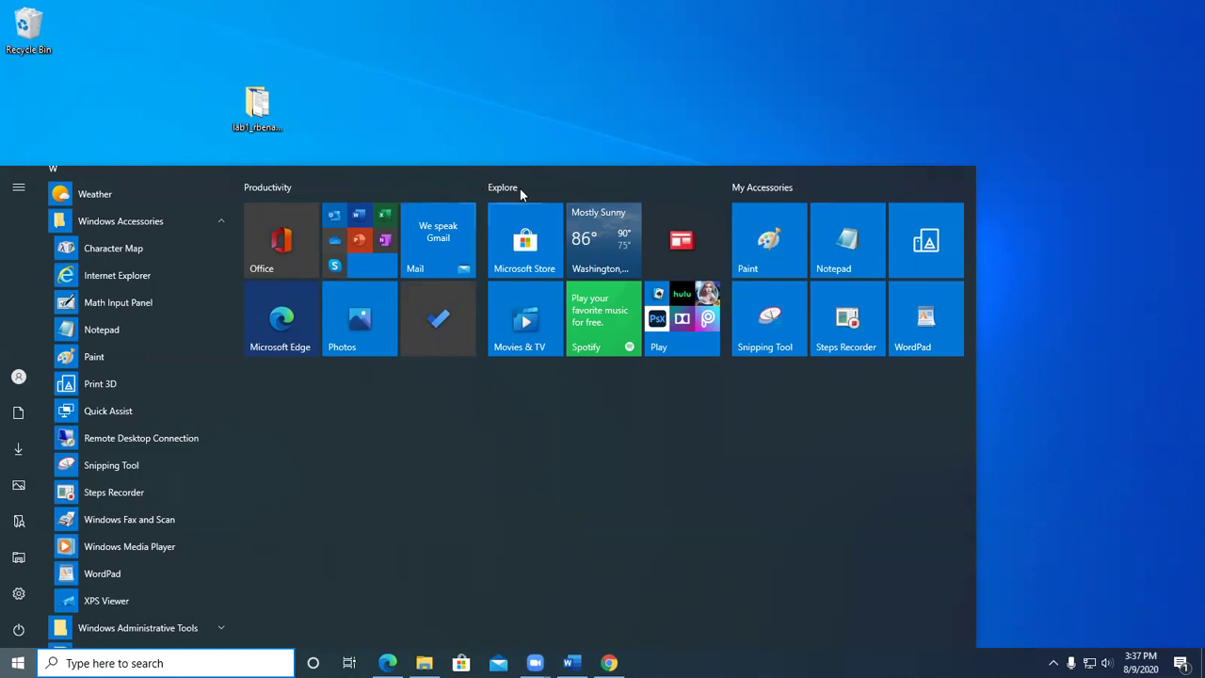
left_click(704, 190)
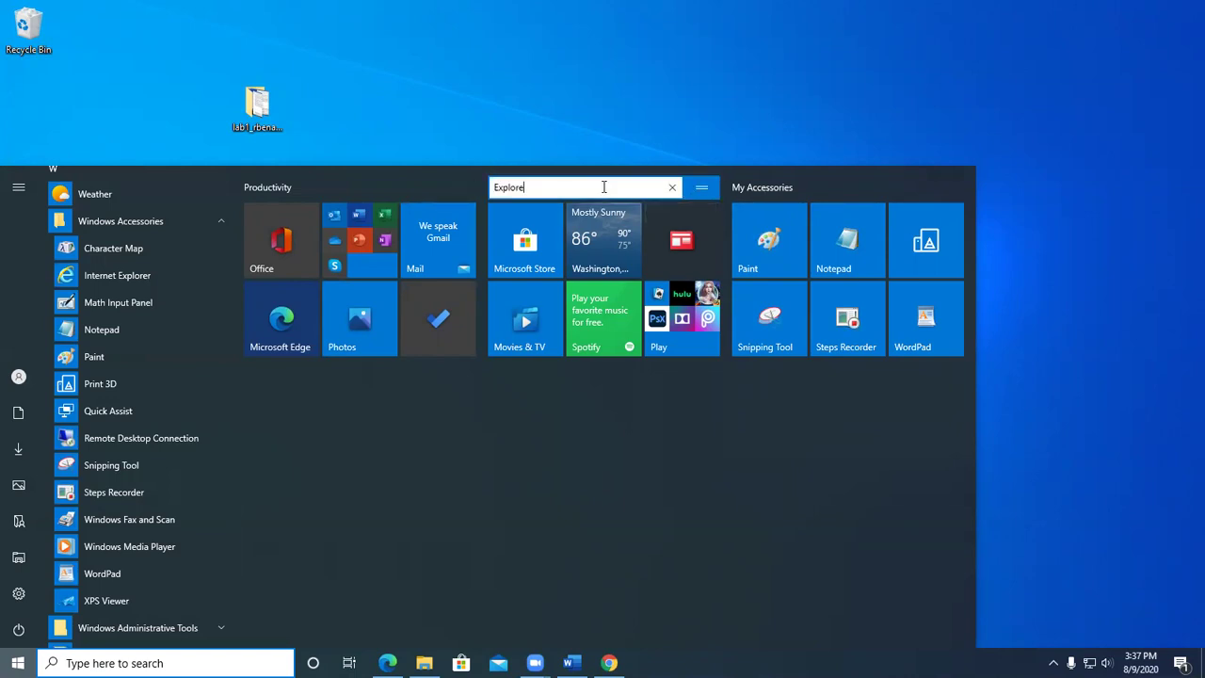
left_click(663, 446)
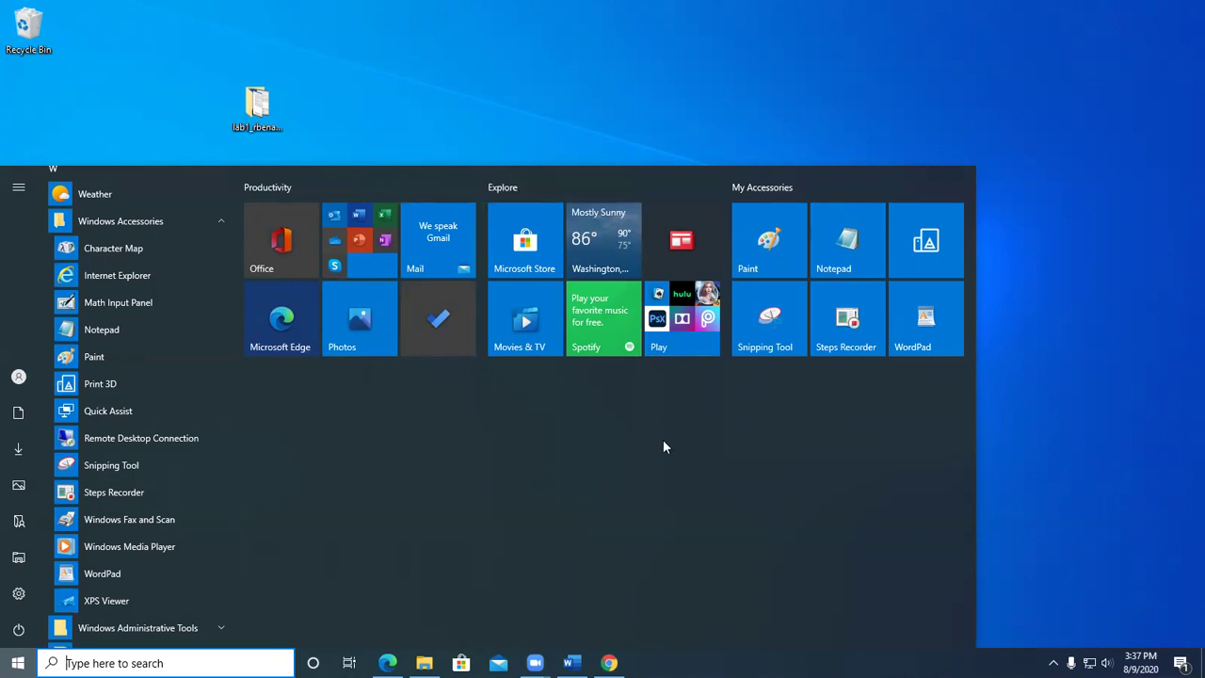
Step: Launch Paint by searching 'pai' and paste the desktop screenshot into a new image
left_click(243, 659)
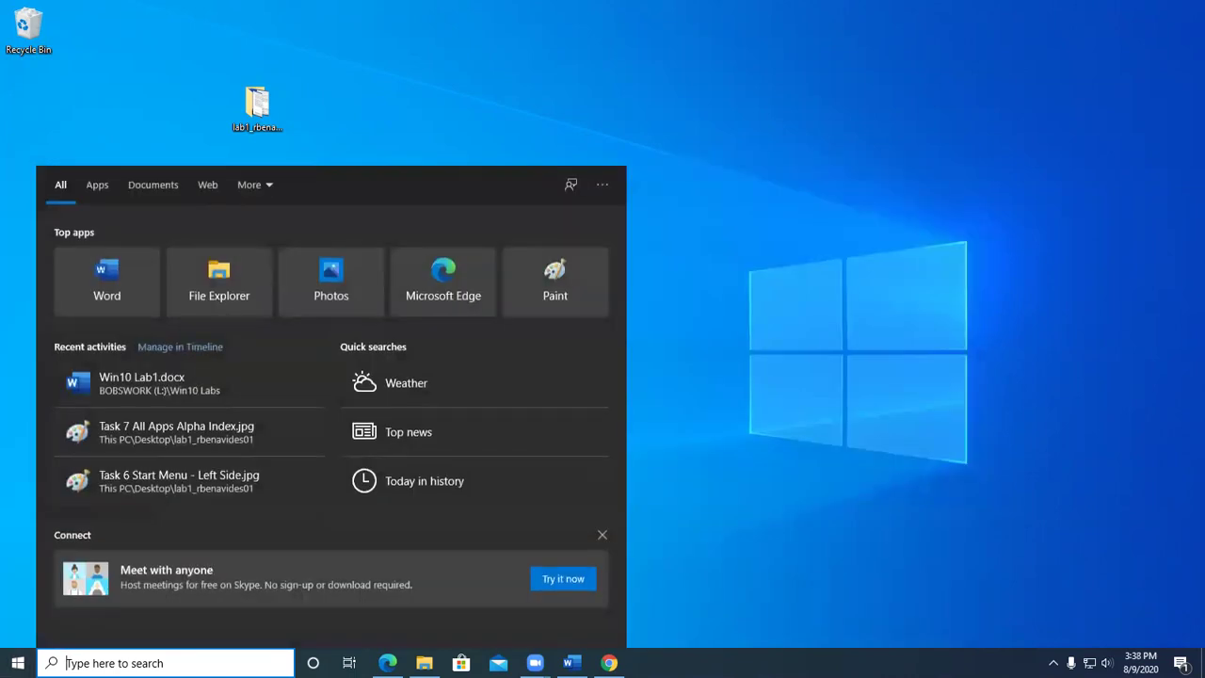
type("pai")
key("Return")
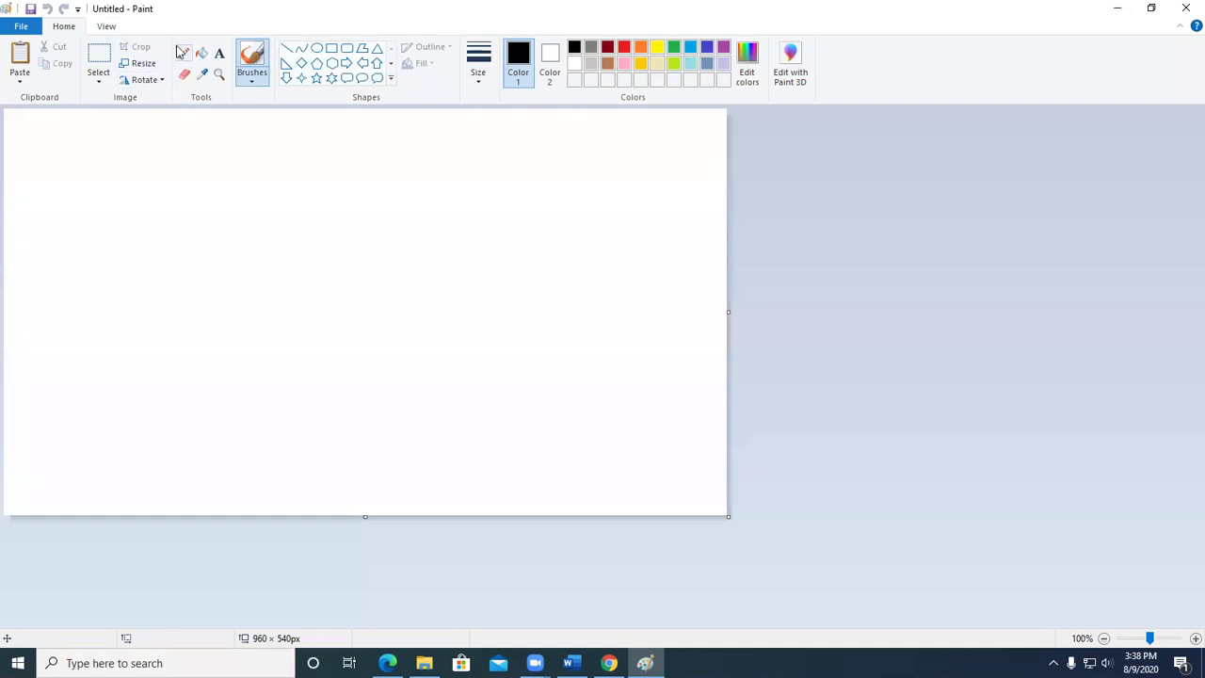
key("ctrl+v")
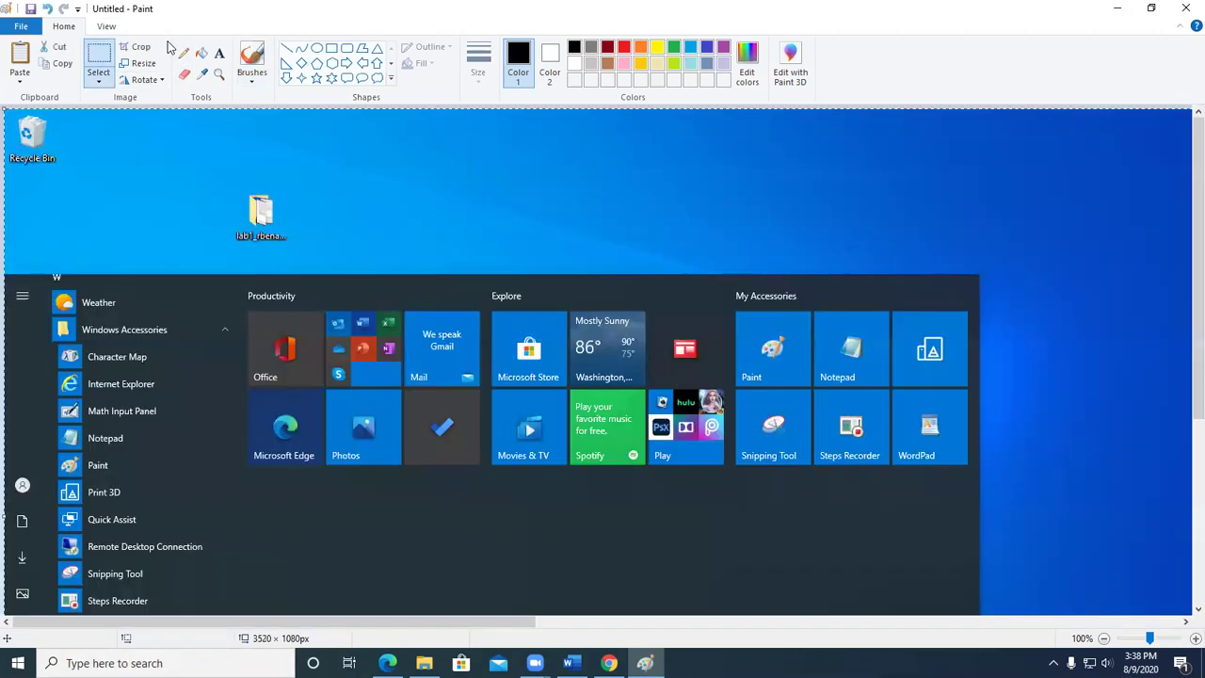
Step: Save the screenshot as JPEG 'Task 8 Start Menu - Right Side' and close Paint
left_click(32, 7)
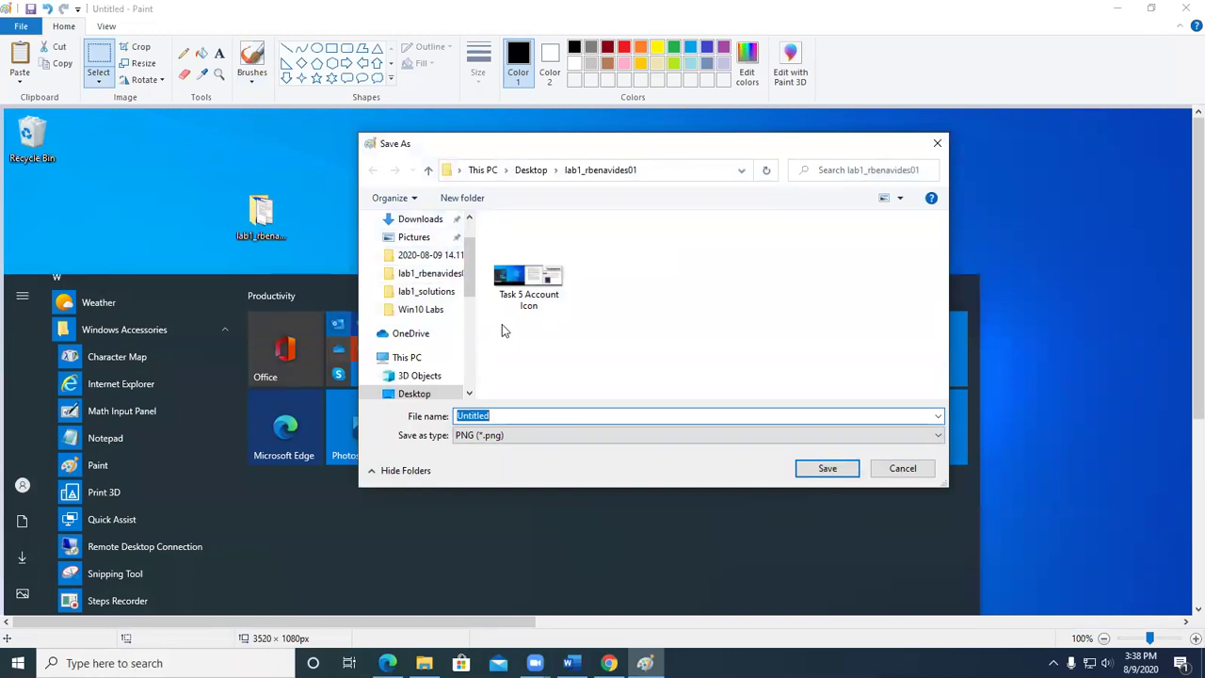
type("Task 8 Start Menu - Right Sid")
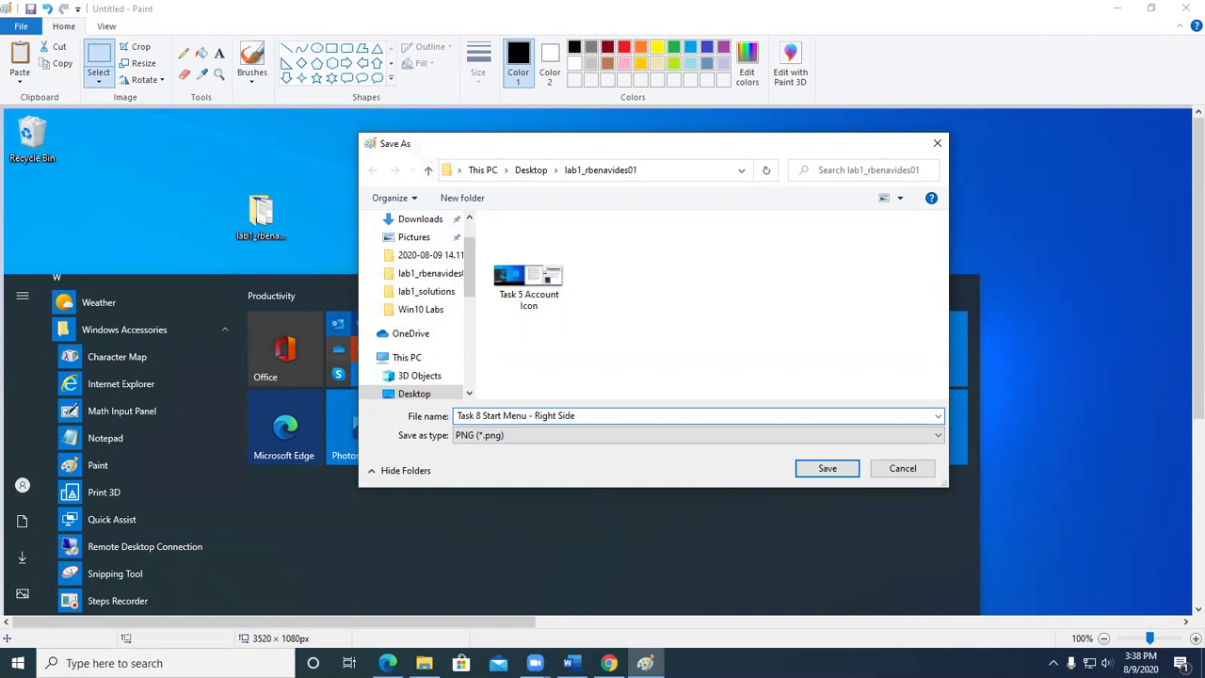
left_click(492, 436)
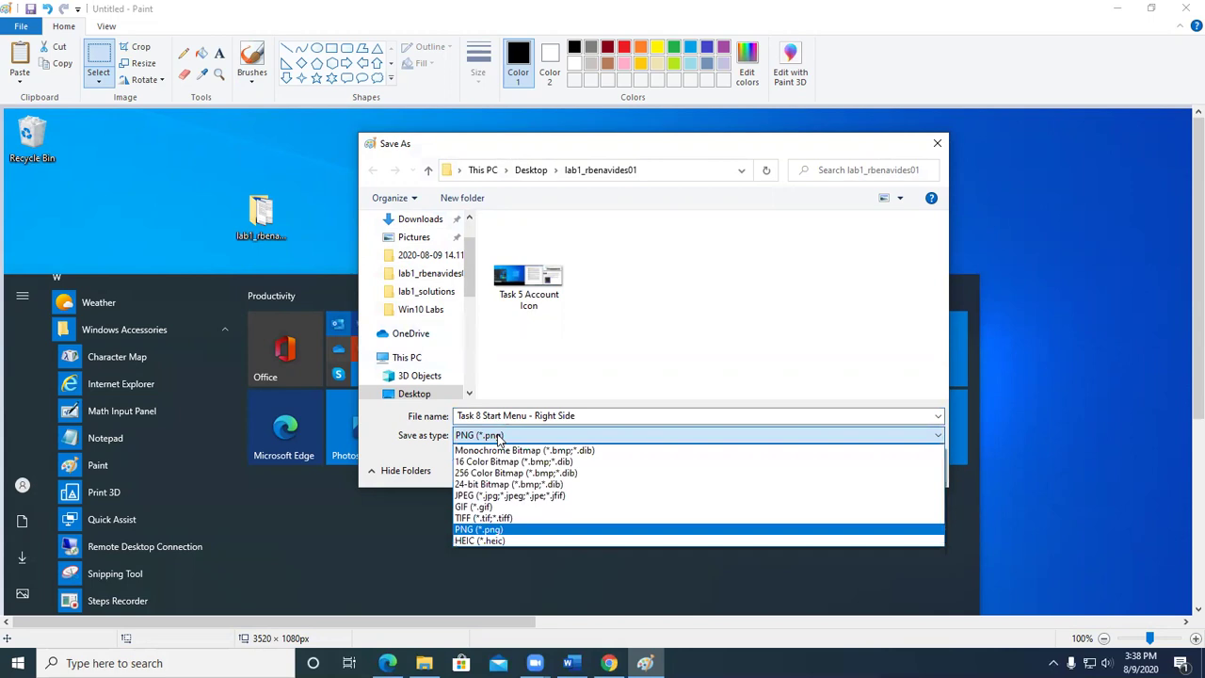
left_click(483, 495)
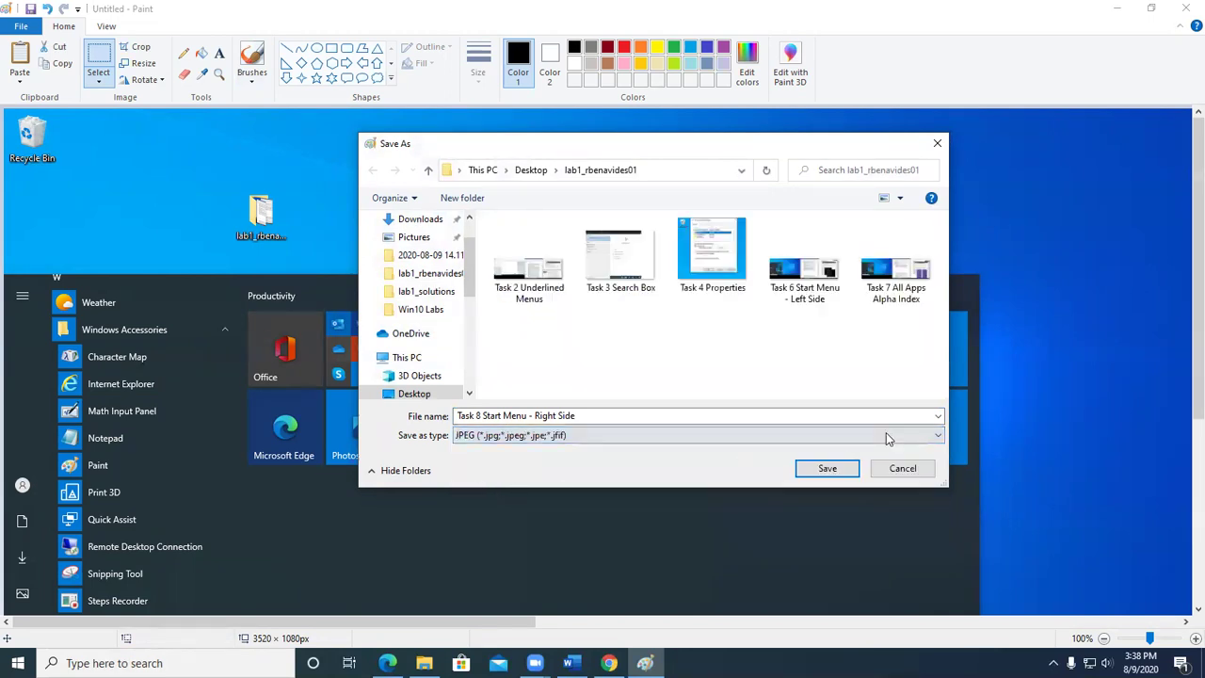
left_click(818, 467)
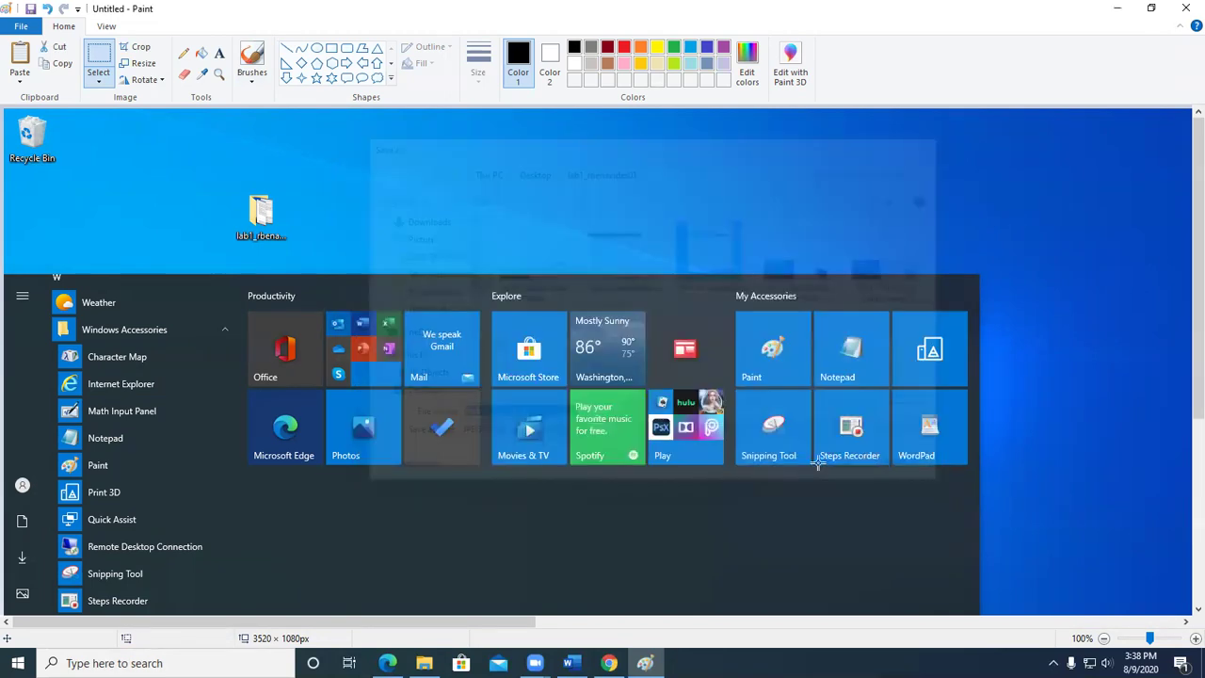
left_click(1186, 9)
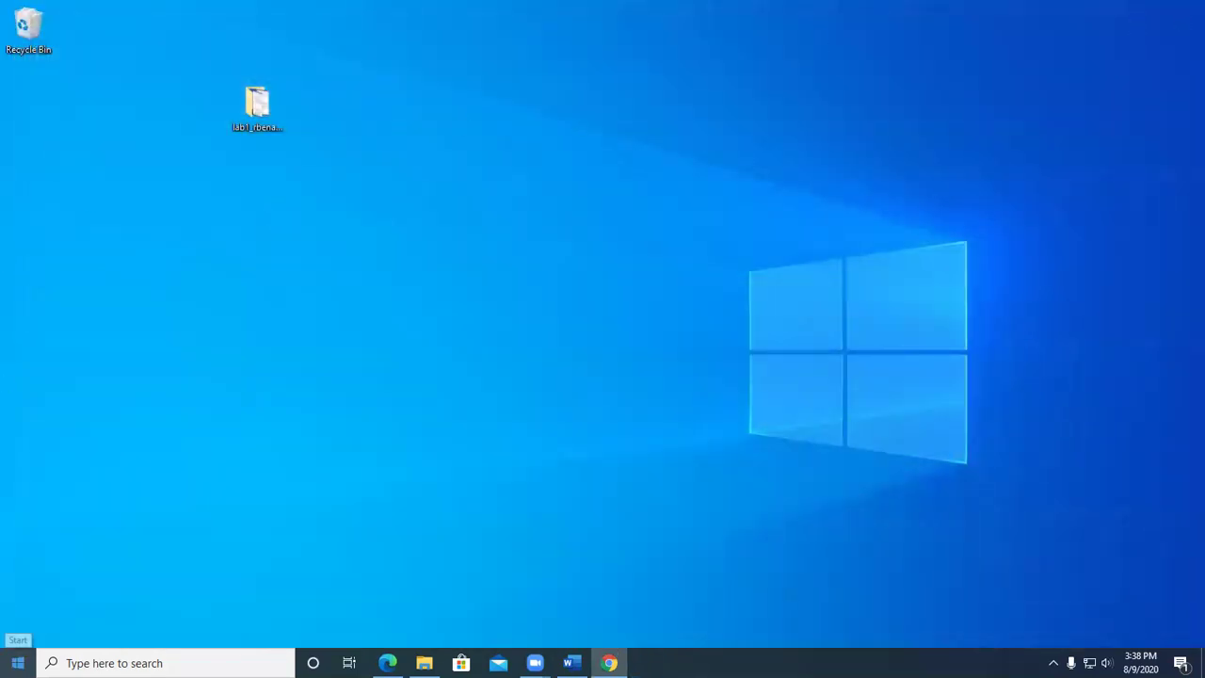
Step: Open Start and look through the Paint tile's Resize and More options without changing anything
left_click(18, 663)
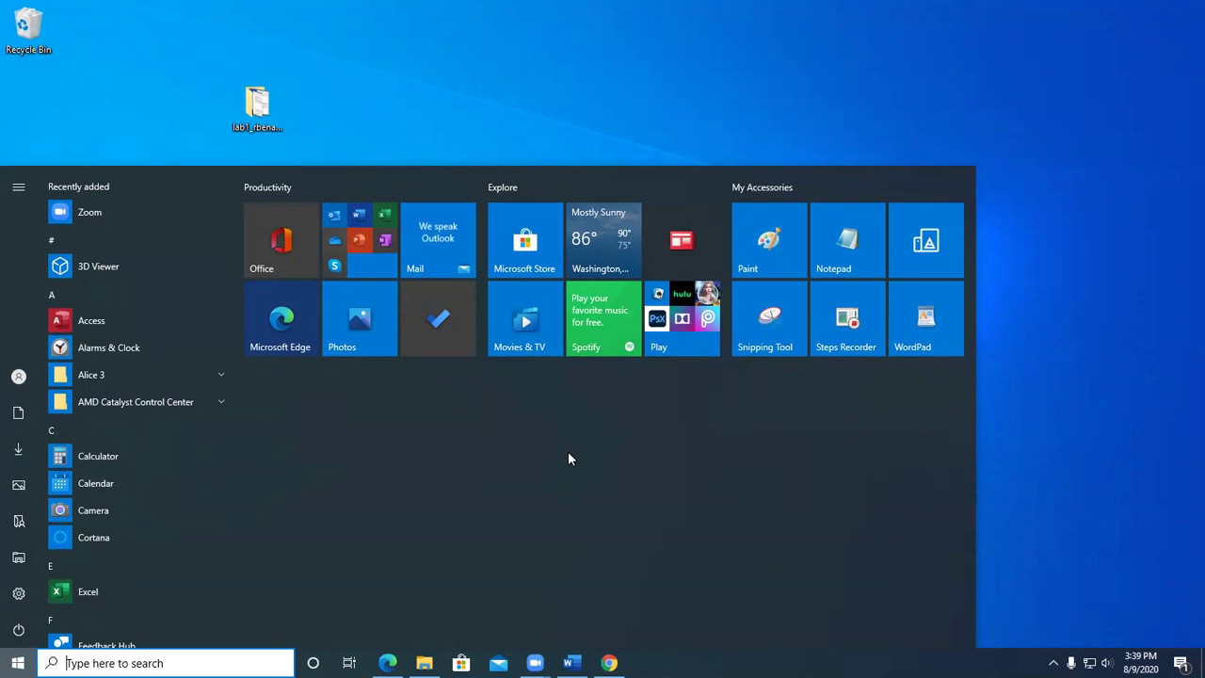
right_click(771, 248)
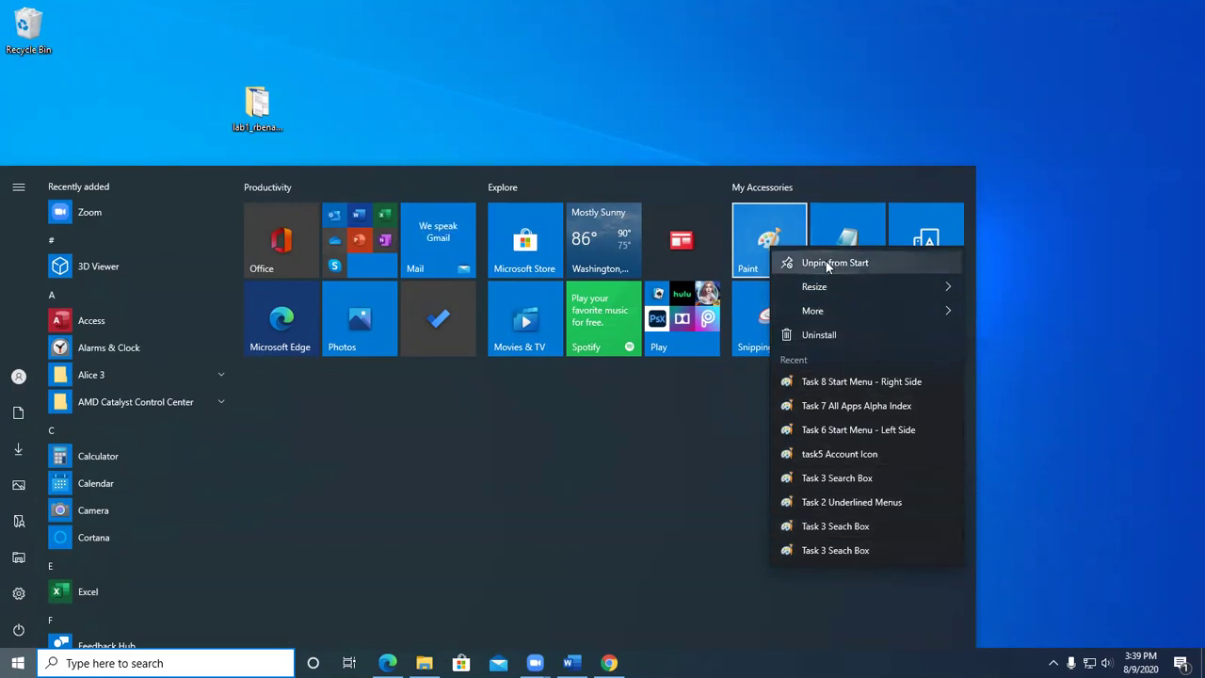
mouse_move(833, 288)
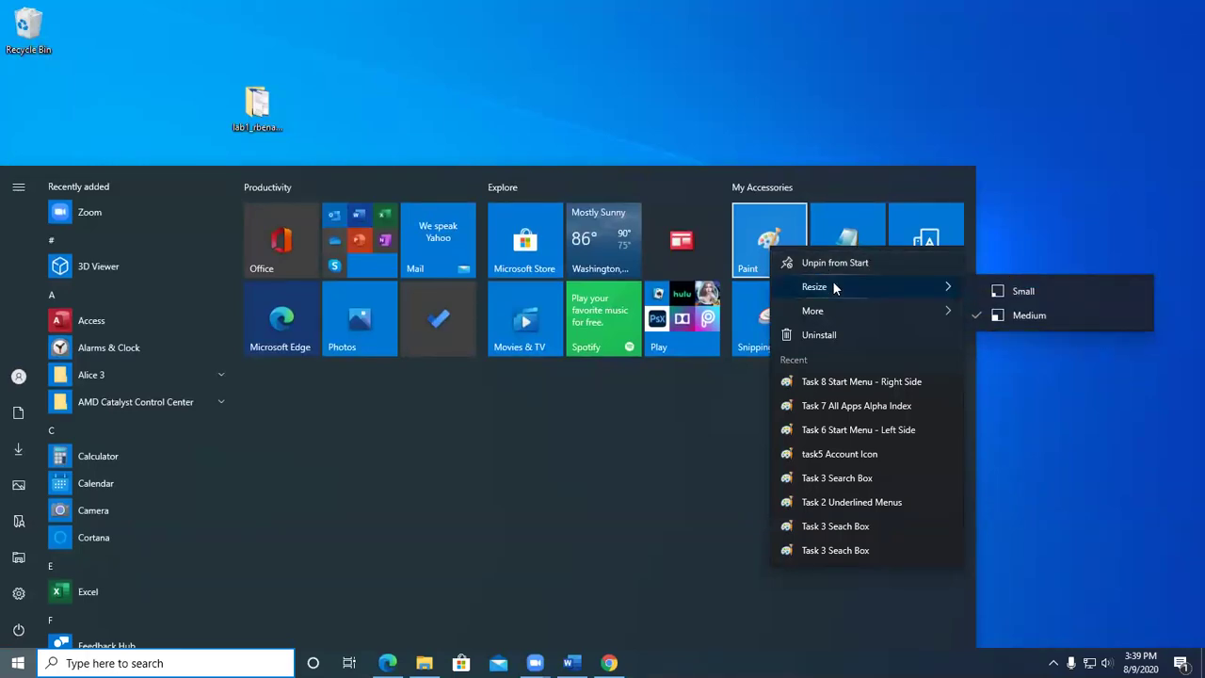
mouse_move(836, 311)
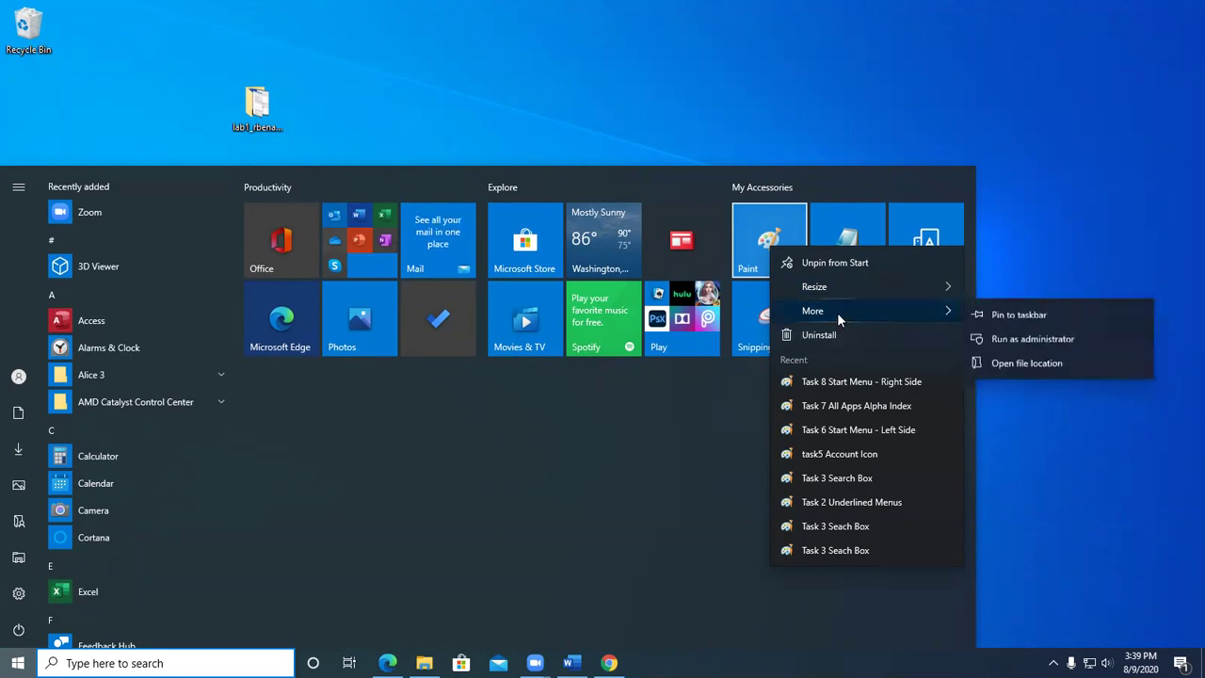
left_click(720, 414)
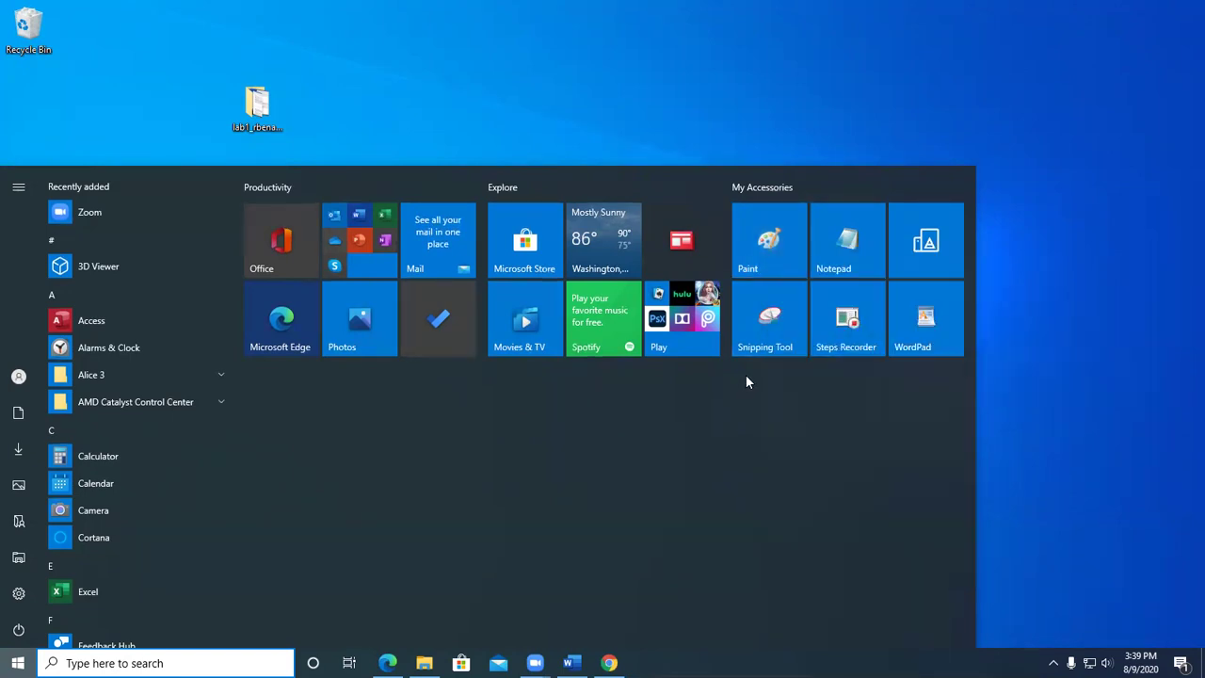
right_click(789, 338)
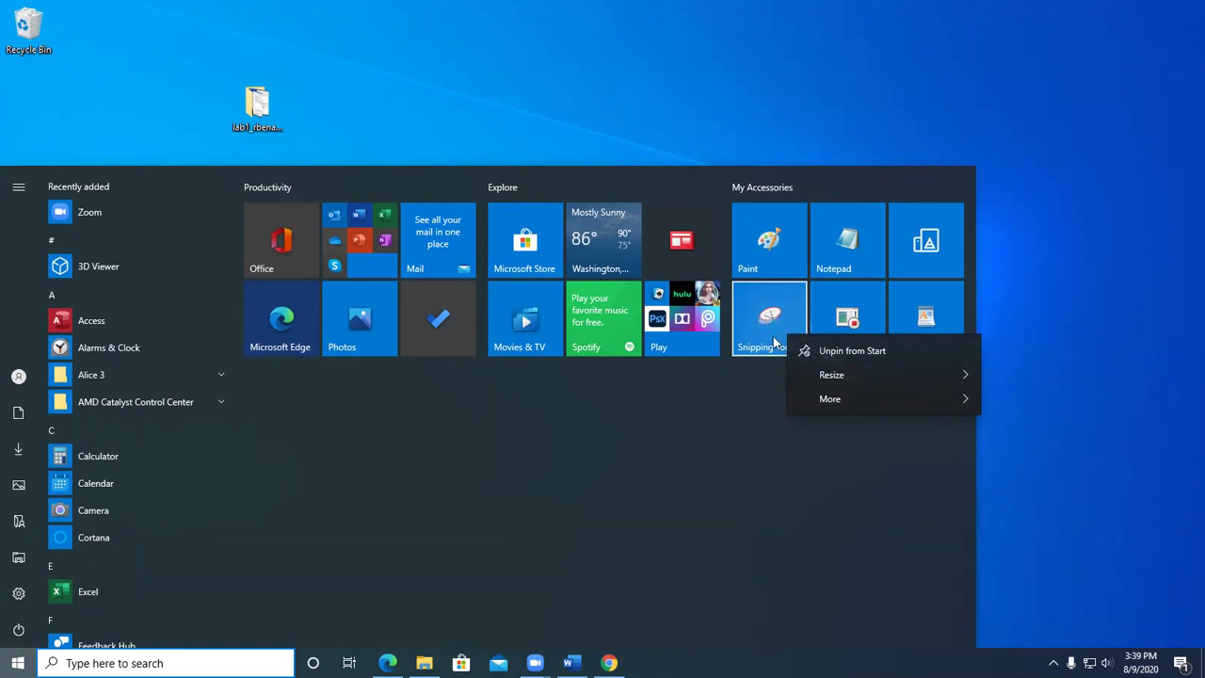
right_click(788, 243)
right_click(787, 243)
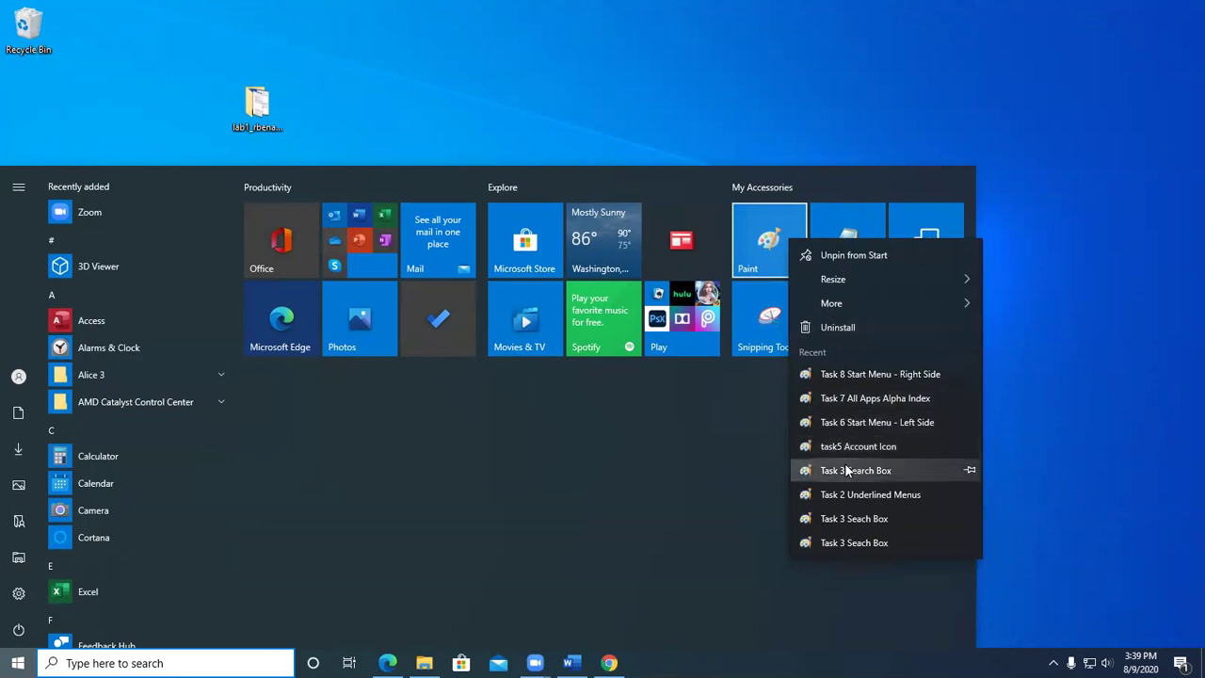
right_click(759, 319)
mouse_move(824, 354)
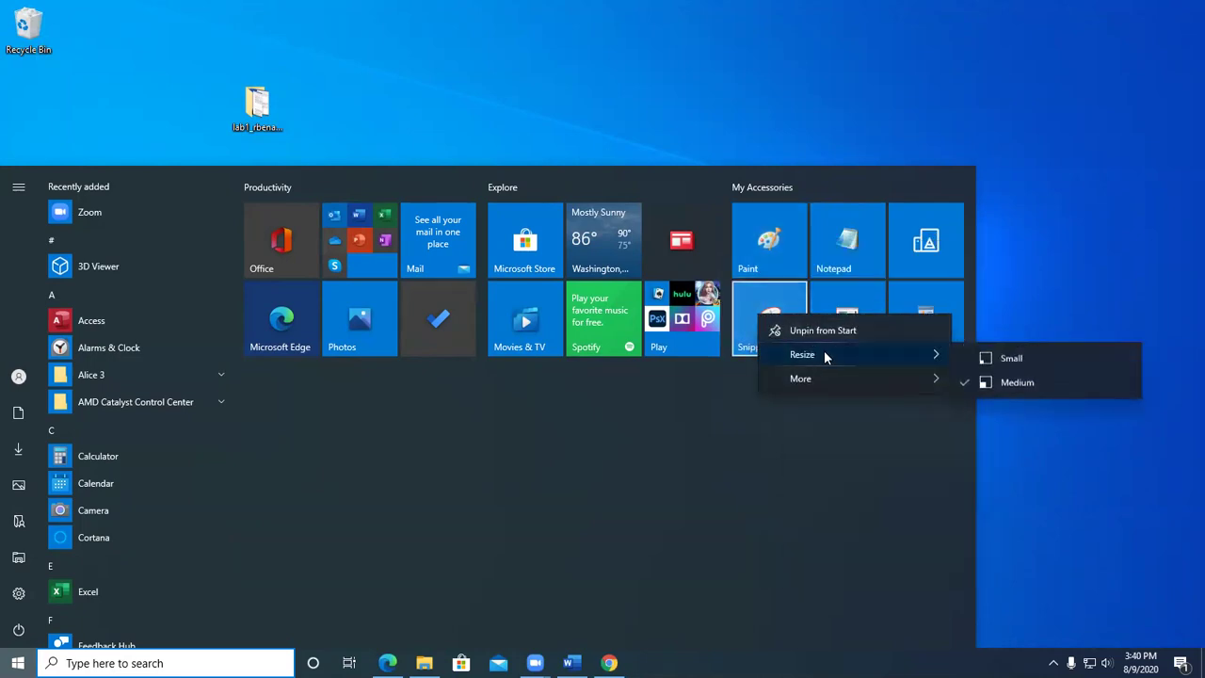
left_click(652, 441)
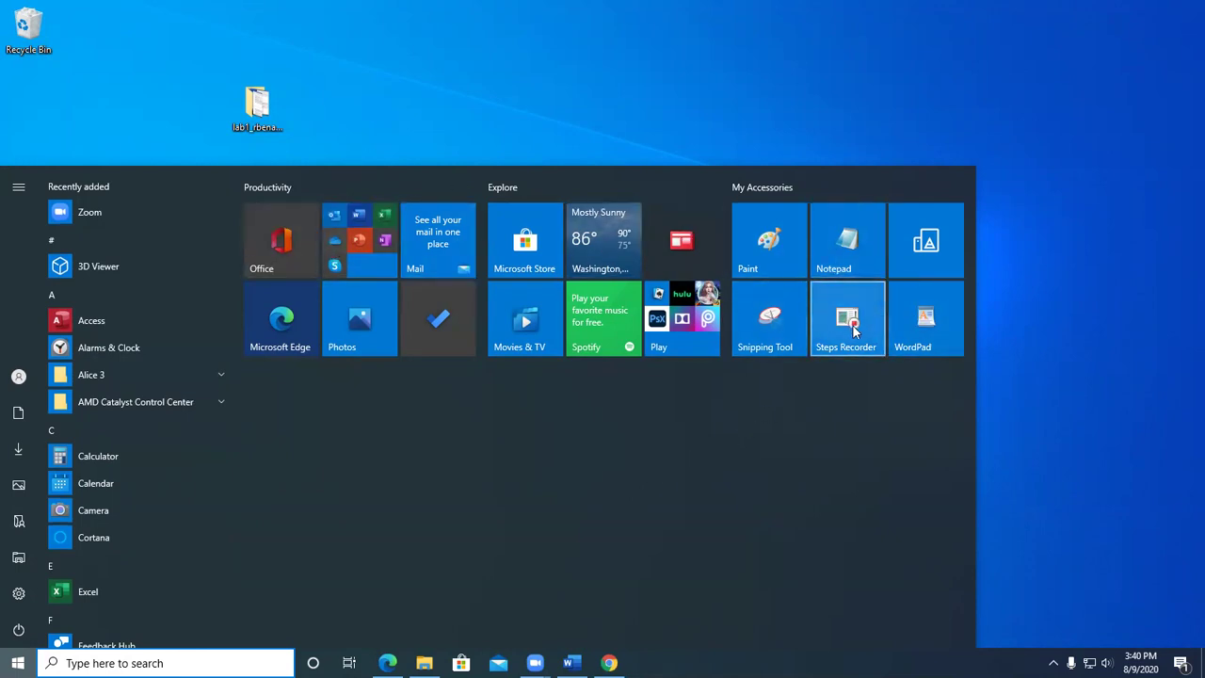
Step: Unpin every My Accessories tile: WordPad, Notepad, Paint, Snipping Tool, Steps Recorder and the other
right_click(906, 325)
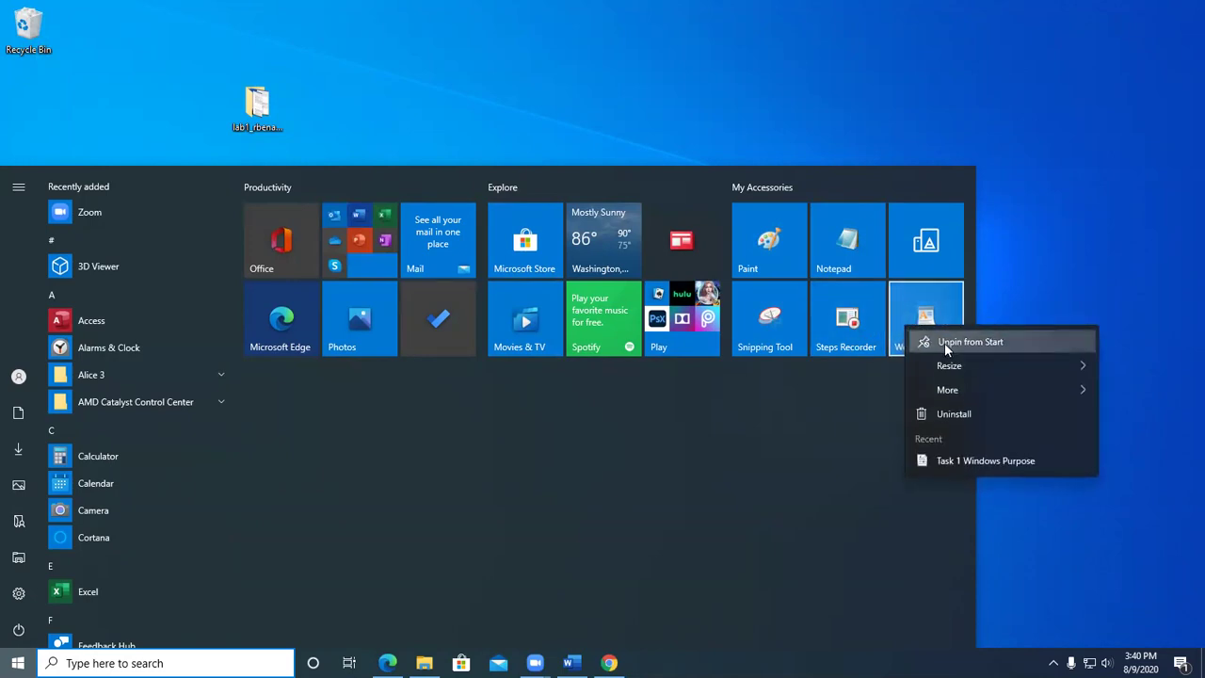
left_click(944, 343)
right_click(932, 263)
left_click(953, 273)
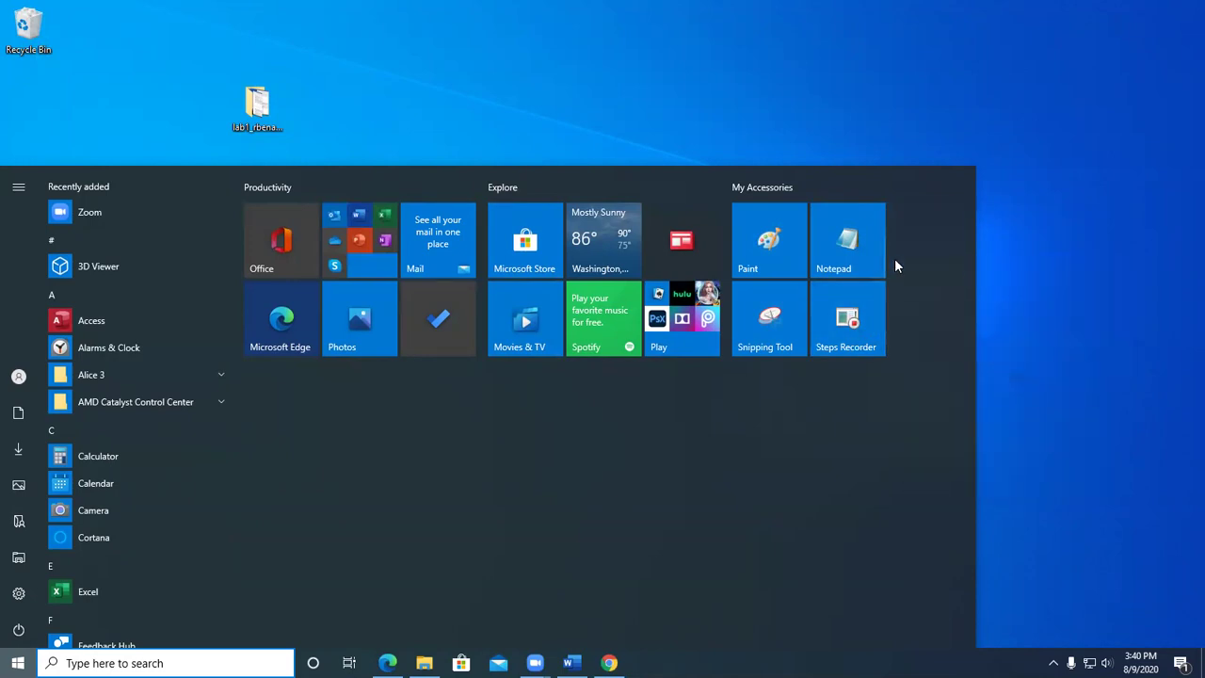
right_click(836, 247)
left_click(884, 269)
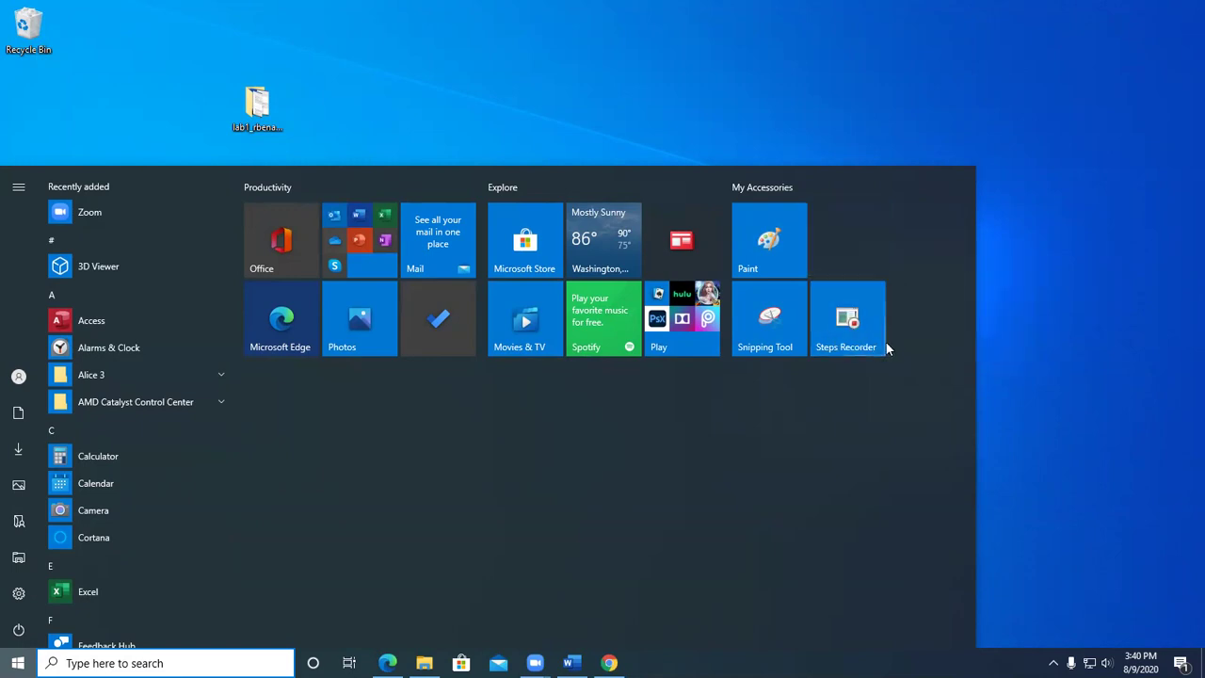
right_click(773, 245)
left_click(822, 265)
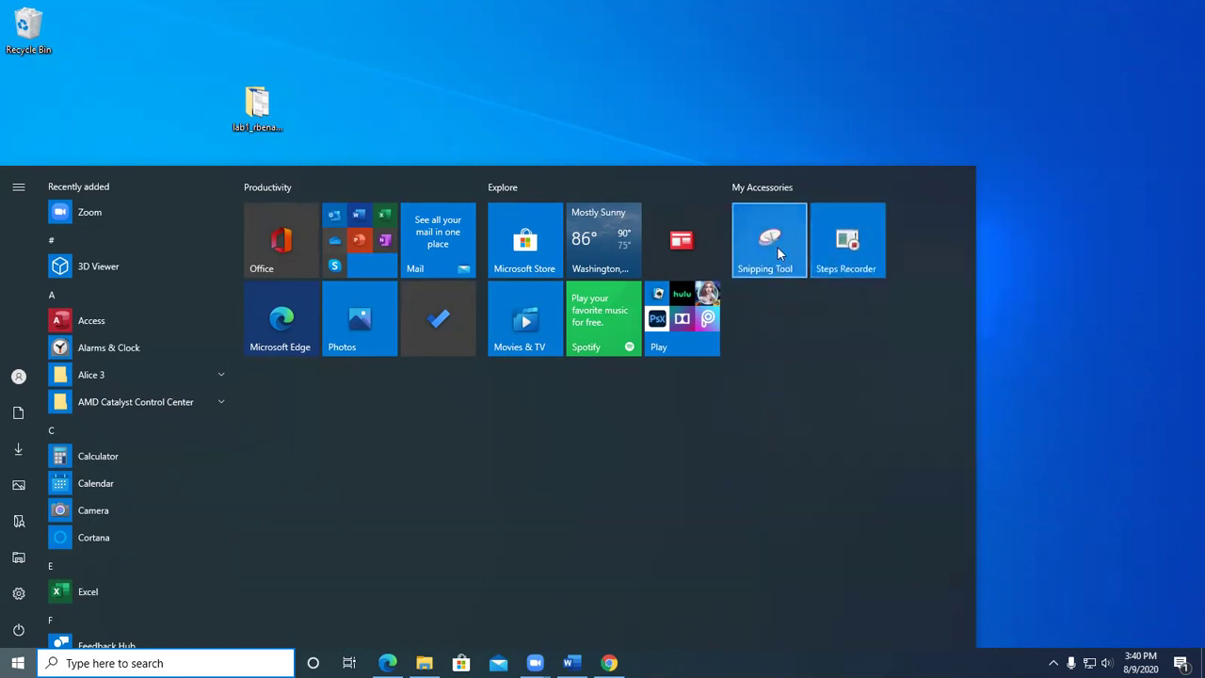
right_click(776, 241)
left_click(817, 266)
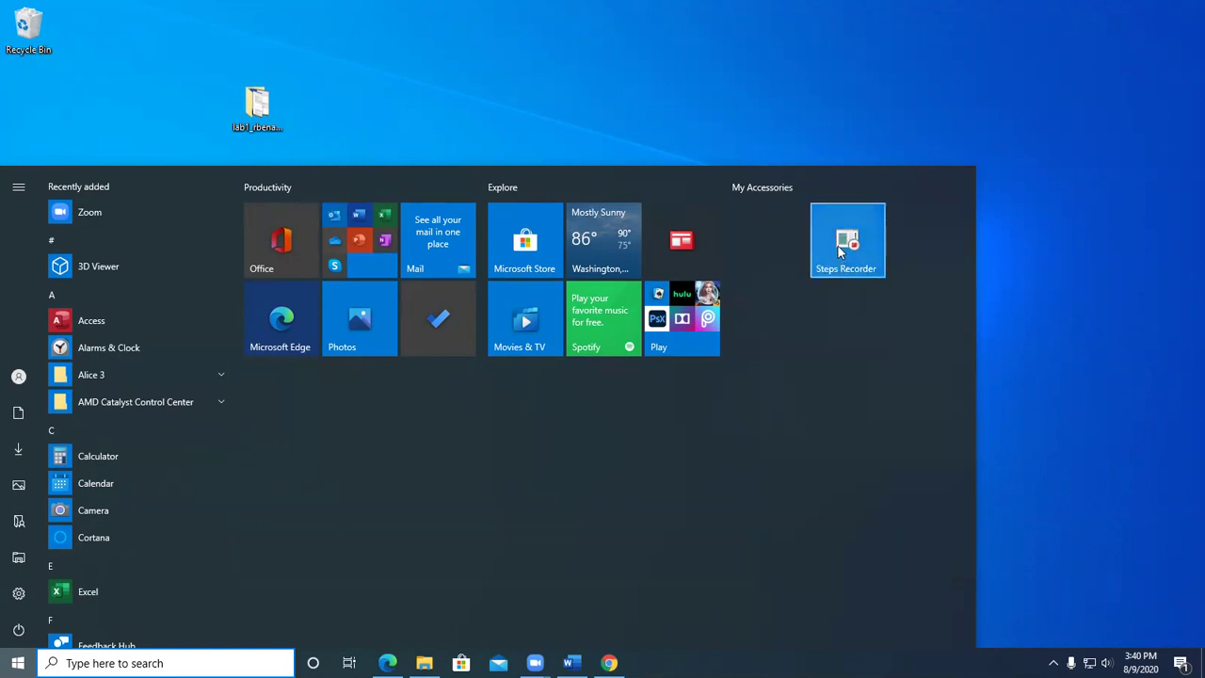
right_click(838, 246)
left_click(868, 262)
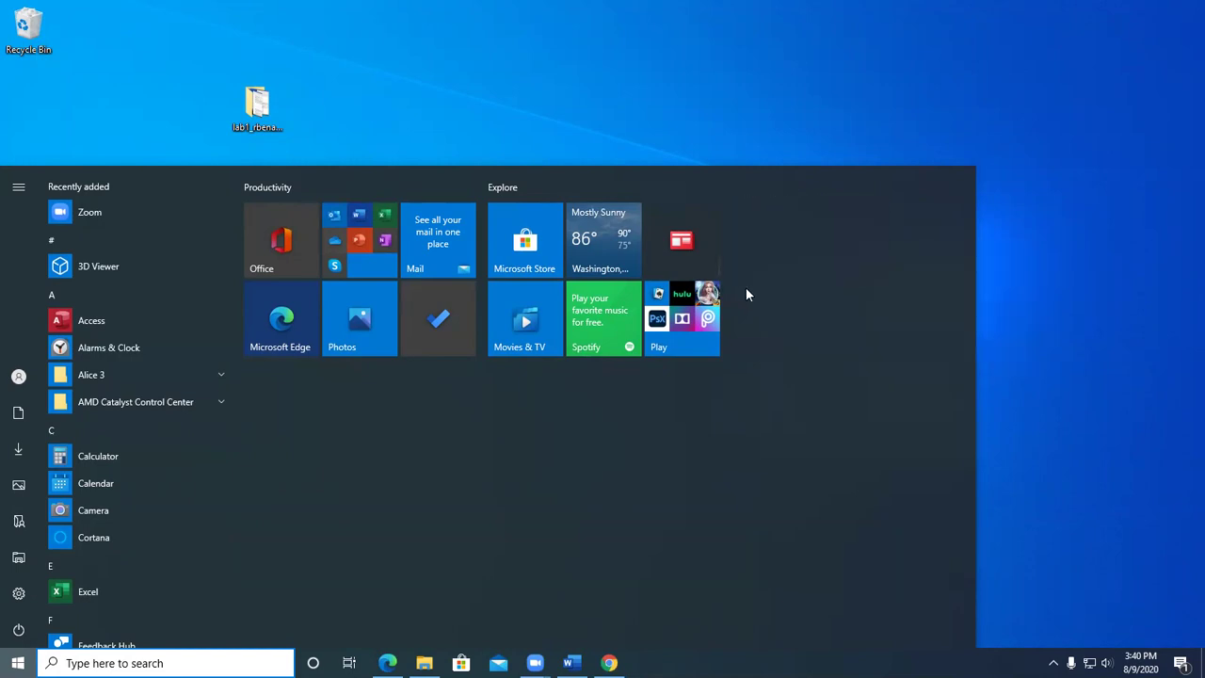
Step: Unpin the Explore tiles: Play folder, News, Spotify, Weather, Microsoft Store and Movies & TV
right_click(690, 320)
left_click(727, 337)
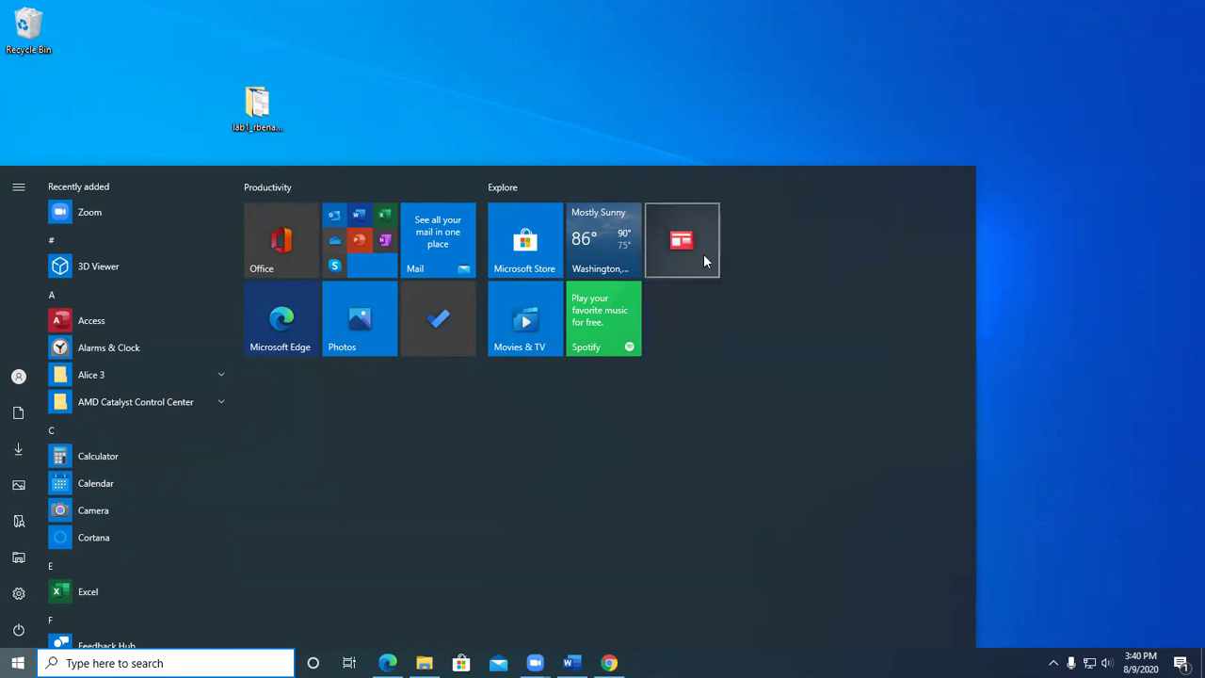
right_click(696, 240)
left_click(710, 250)
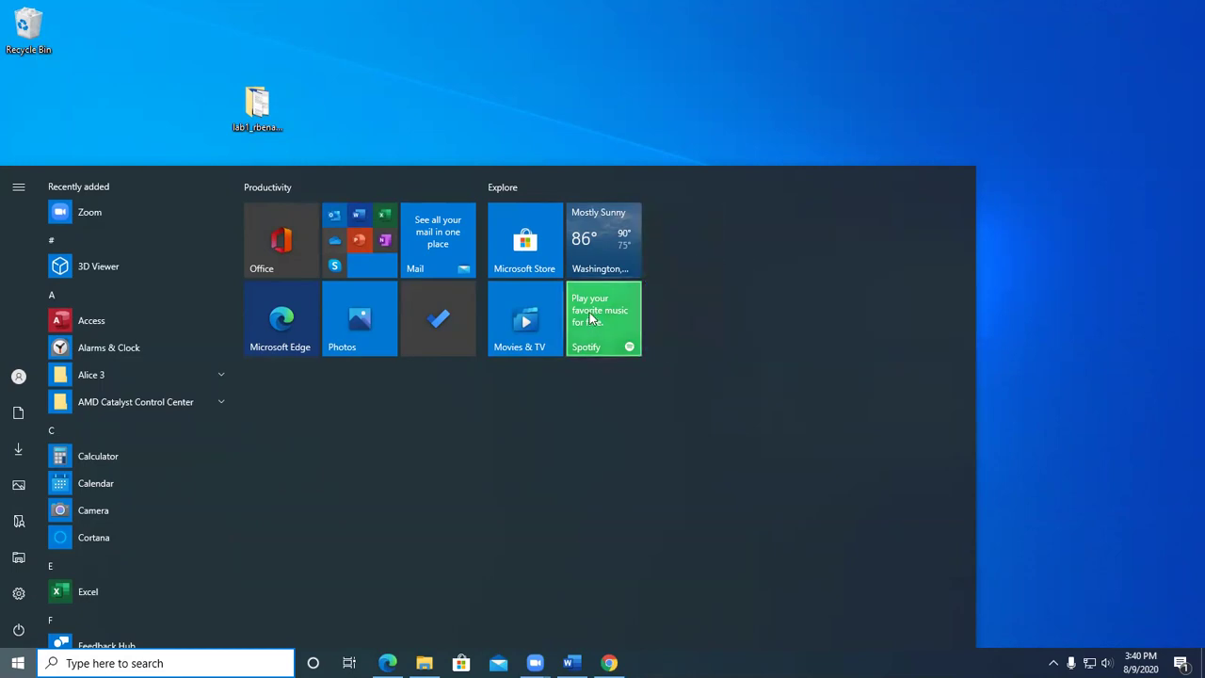
right_click(590, 322)
left_click(612, 333)
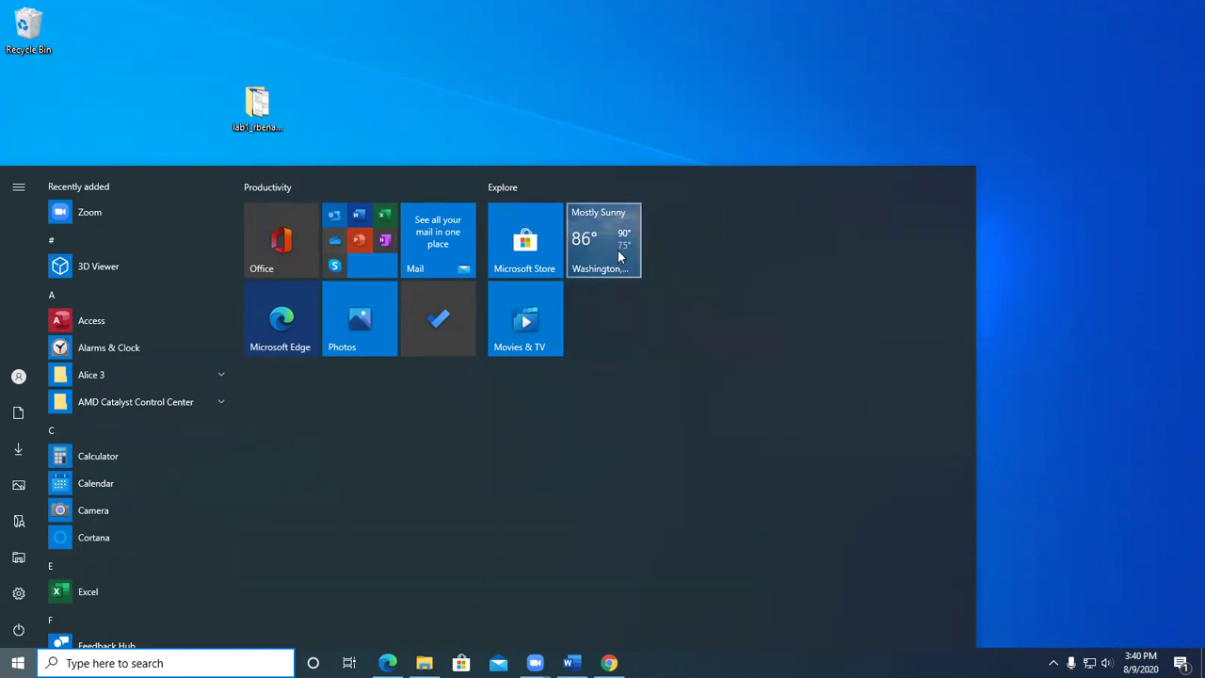
right_click(618, 254)
left_click(644, 272)
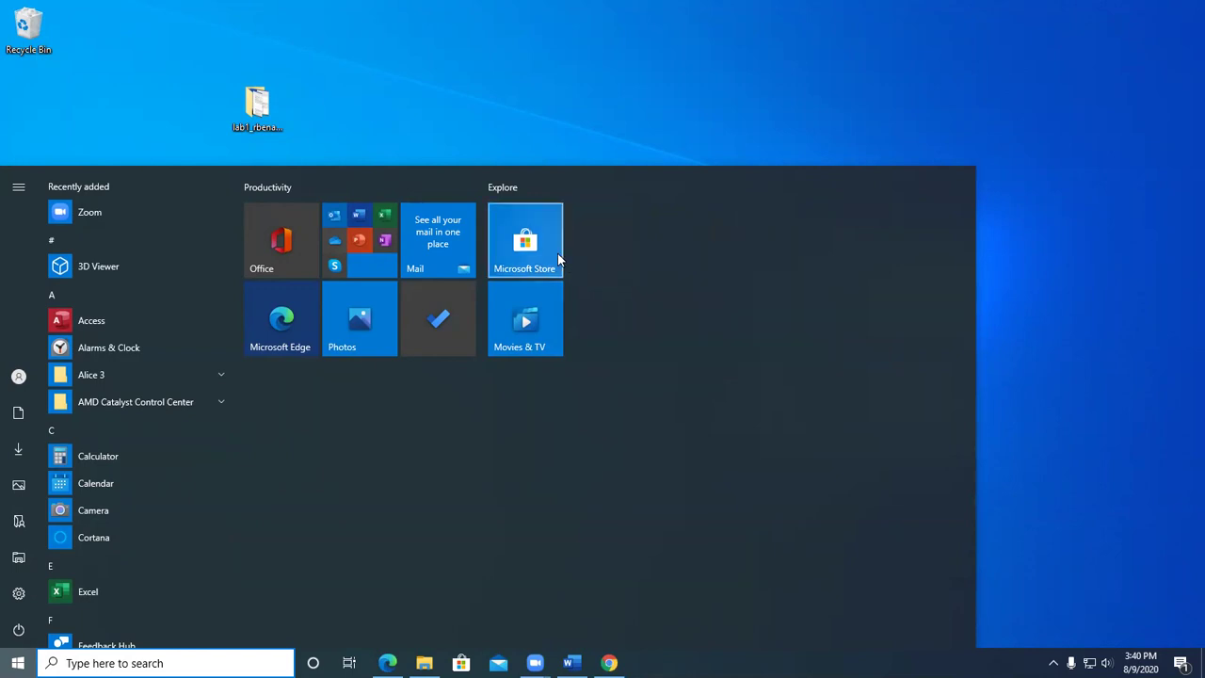
right_click(551, 253)
left_click(575, 266)
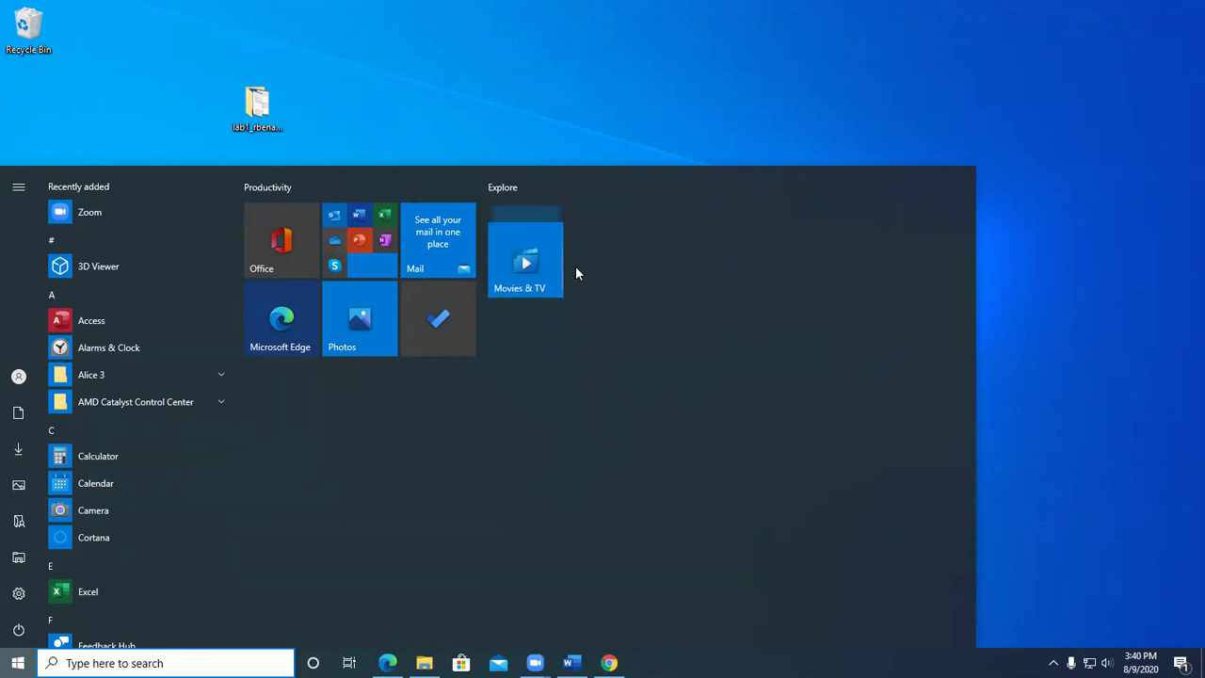
right_click(524, 258)
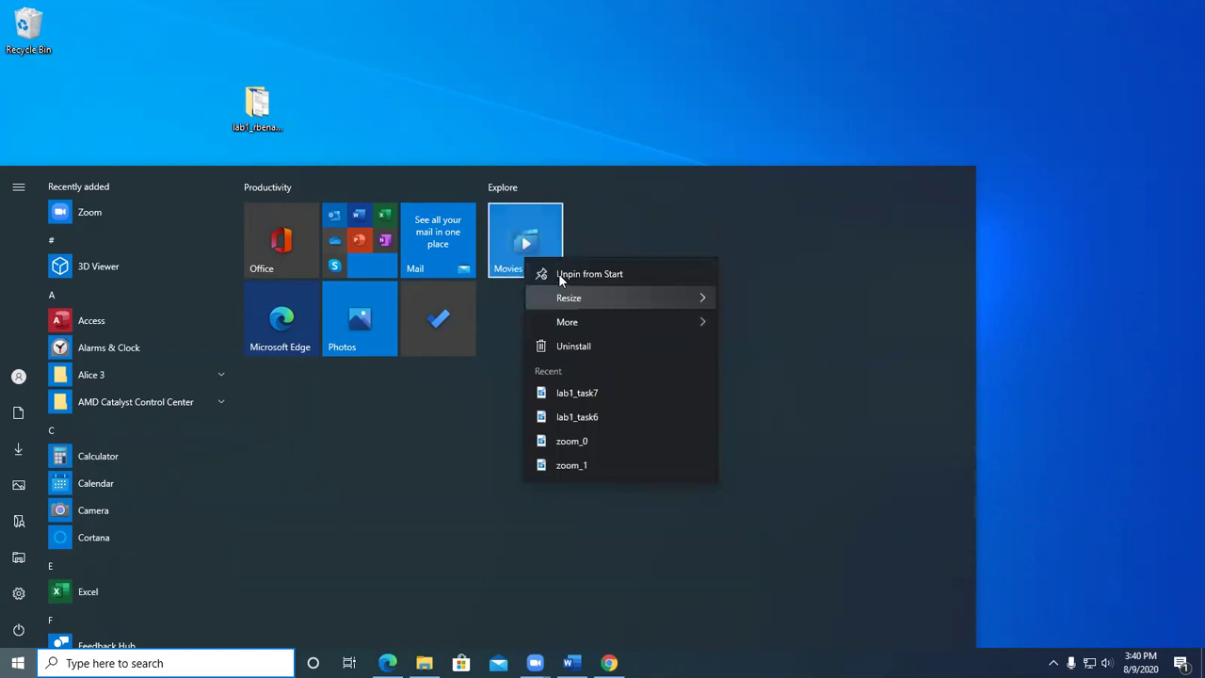
left_click(560, 272)
Step: Unpin To Do, Photos, Mail, the Office folder and Office, leaving only Microsoft Edge
right_click(444, 315)
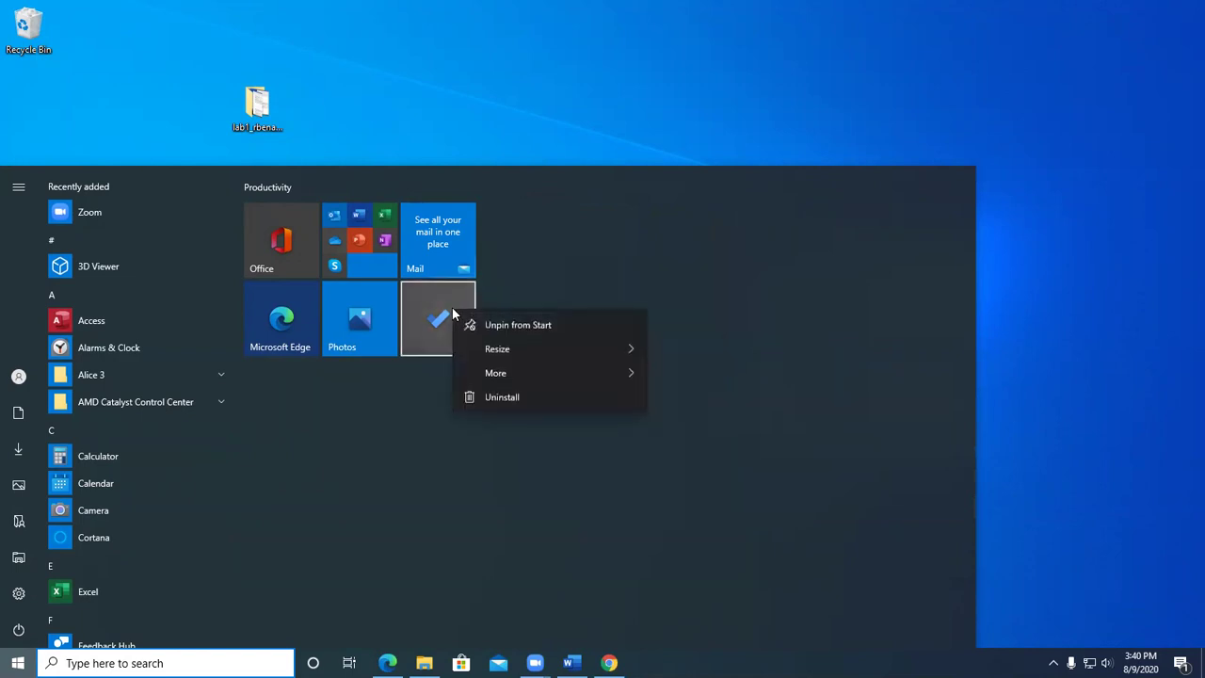
left_click(499, 324)
right_click(370, 315)
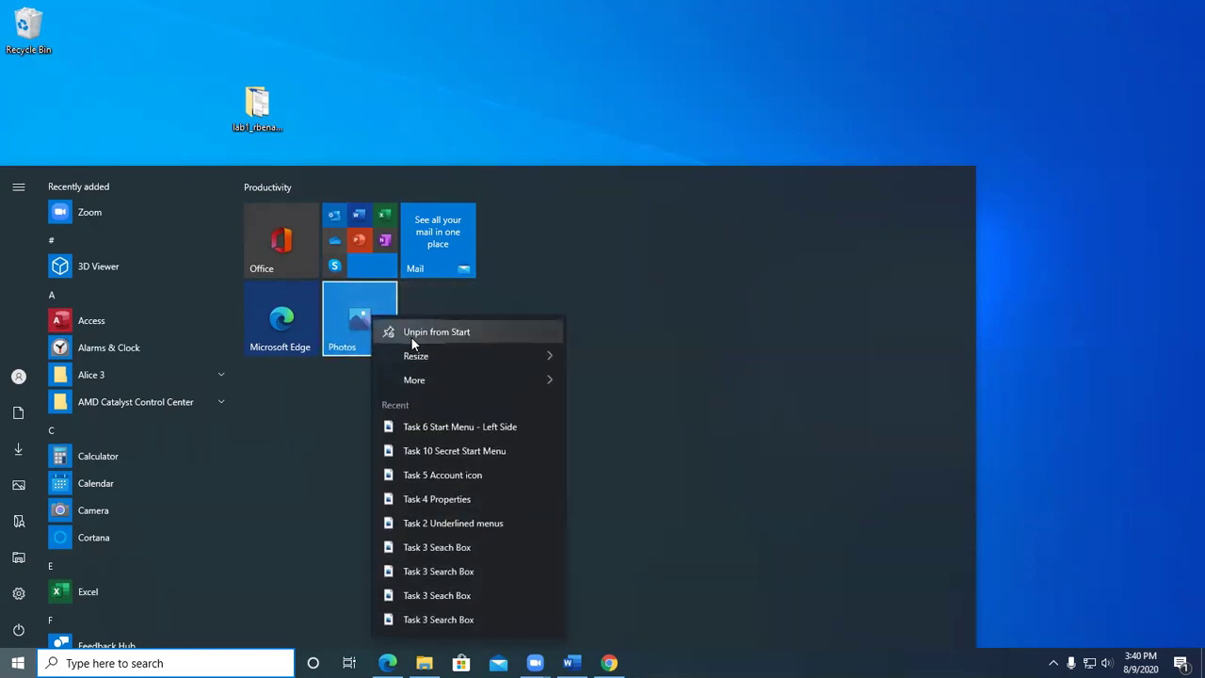
left_click(410, 336)
right_click(428, 255)
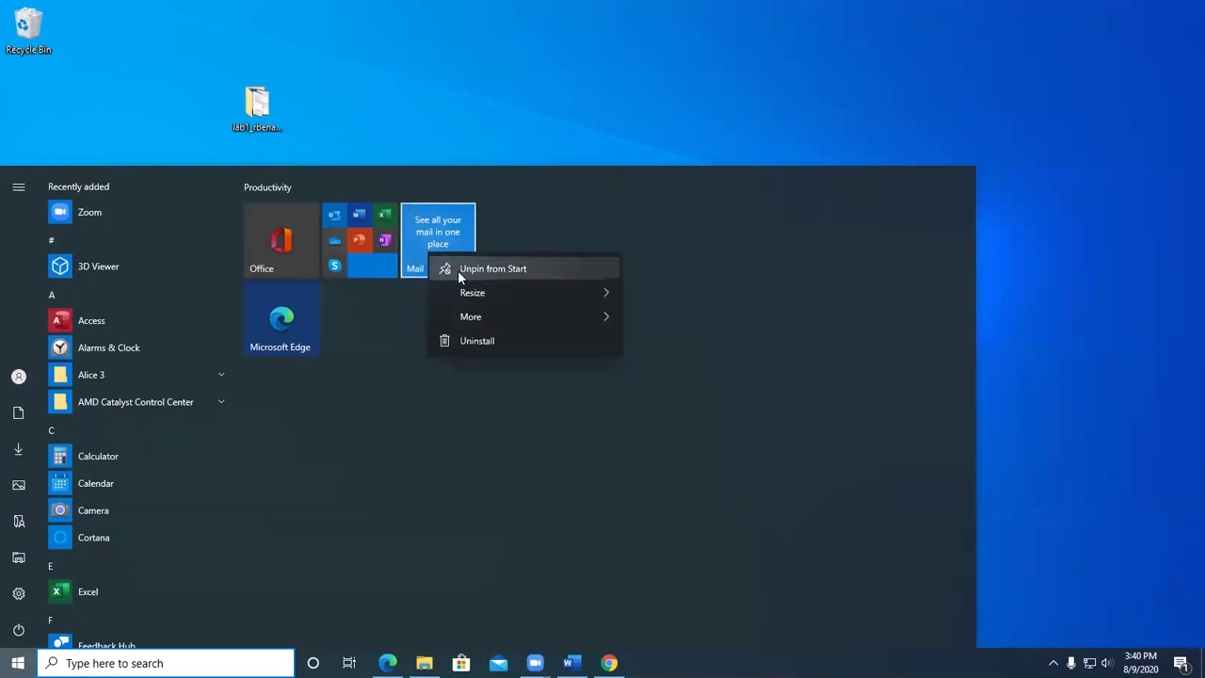
left_click(457, 270)
right_click(356, 245)
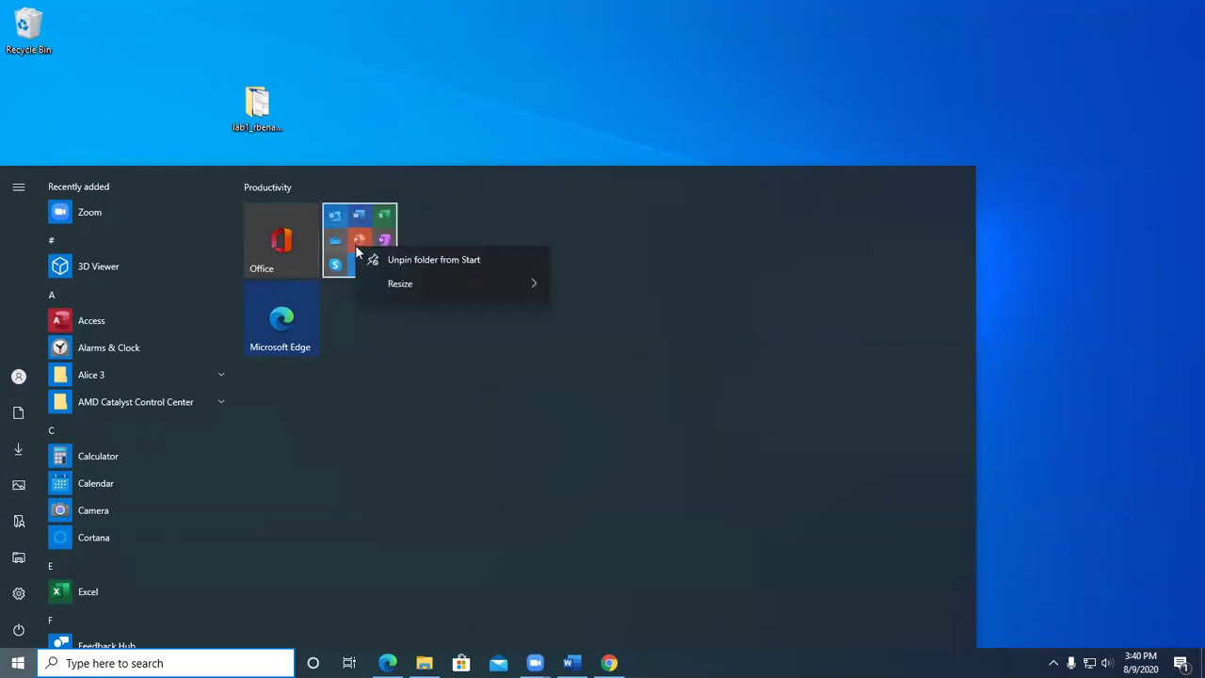
left_click(382, 264)
right_click(294, 254)
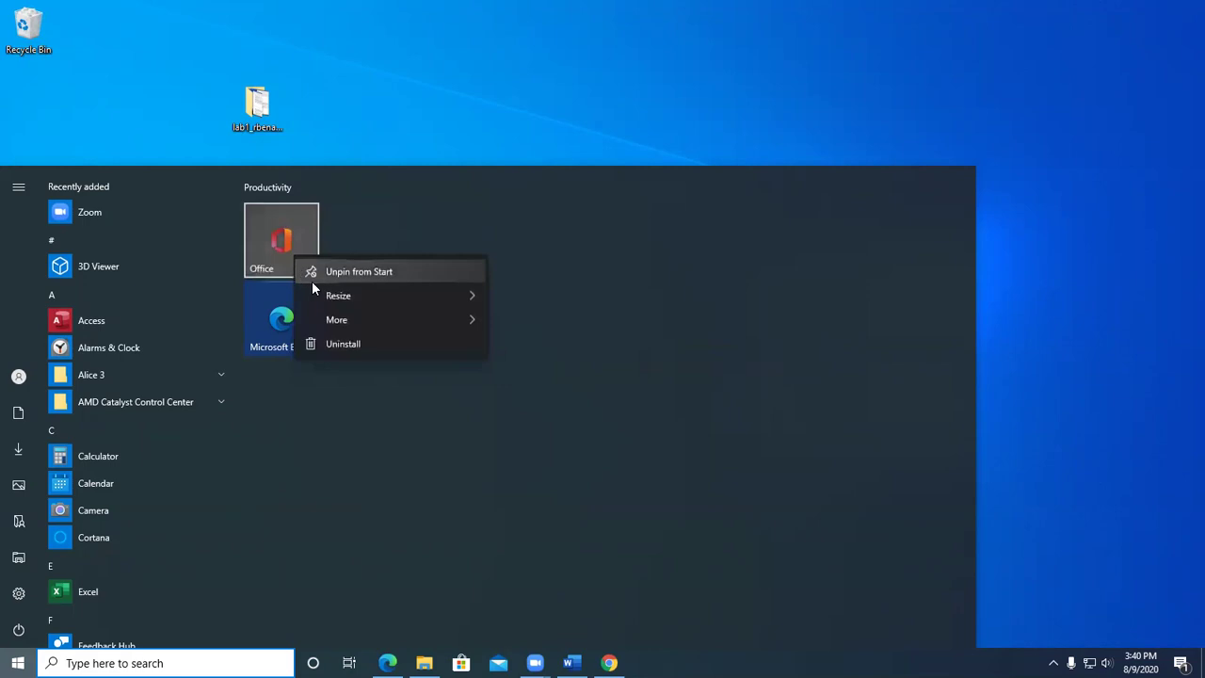
left_click(345, 272)
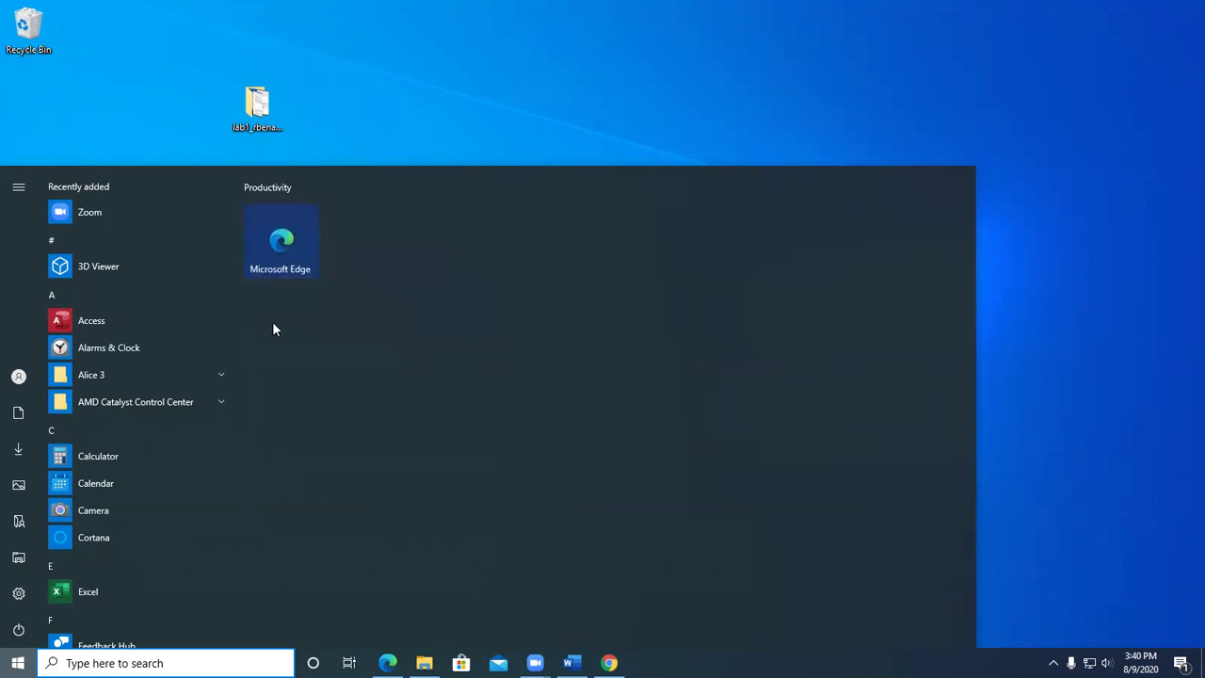
right_click(295, 243)
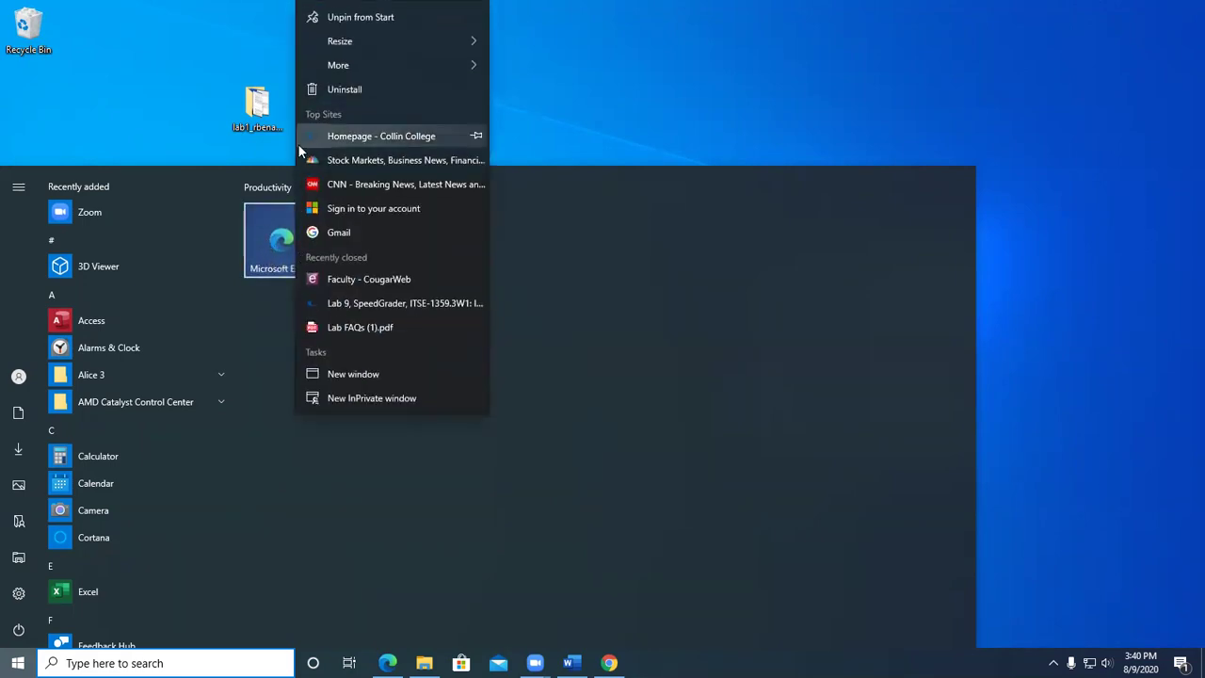
Step: Unpin Microsoft Edge and narrow the now-empty Start menu down to the app list
left_click(346, 21)
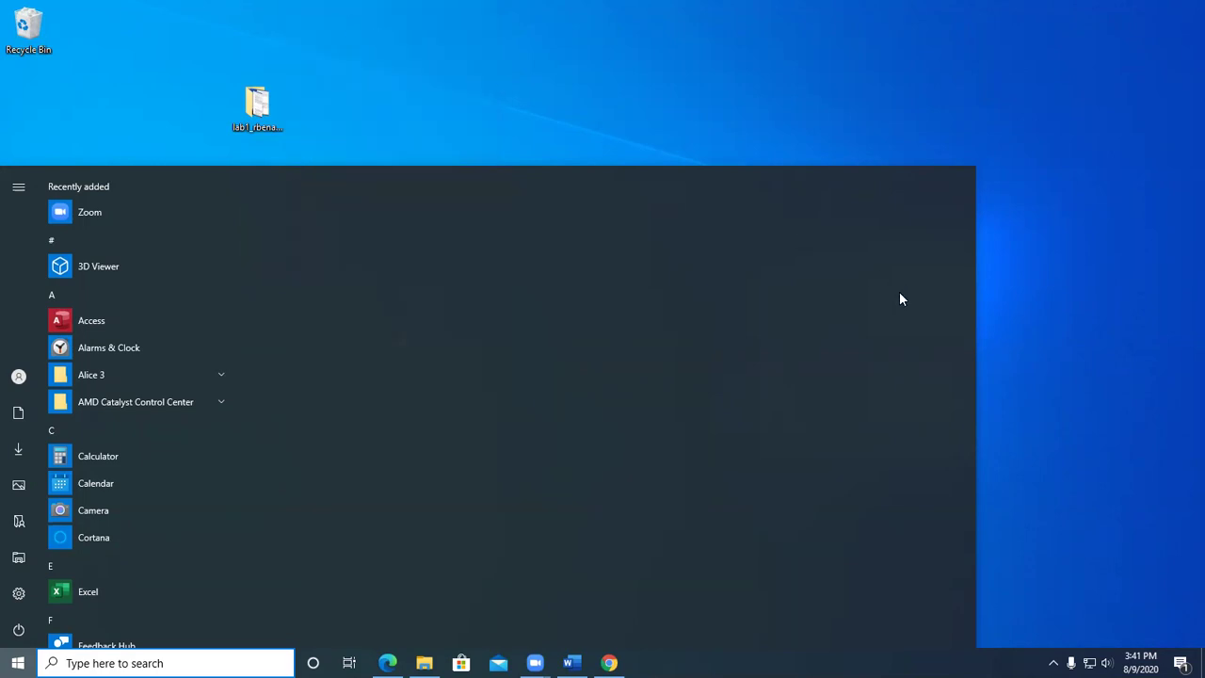
left_click_drag(973, 310, 186, 315)
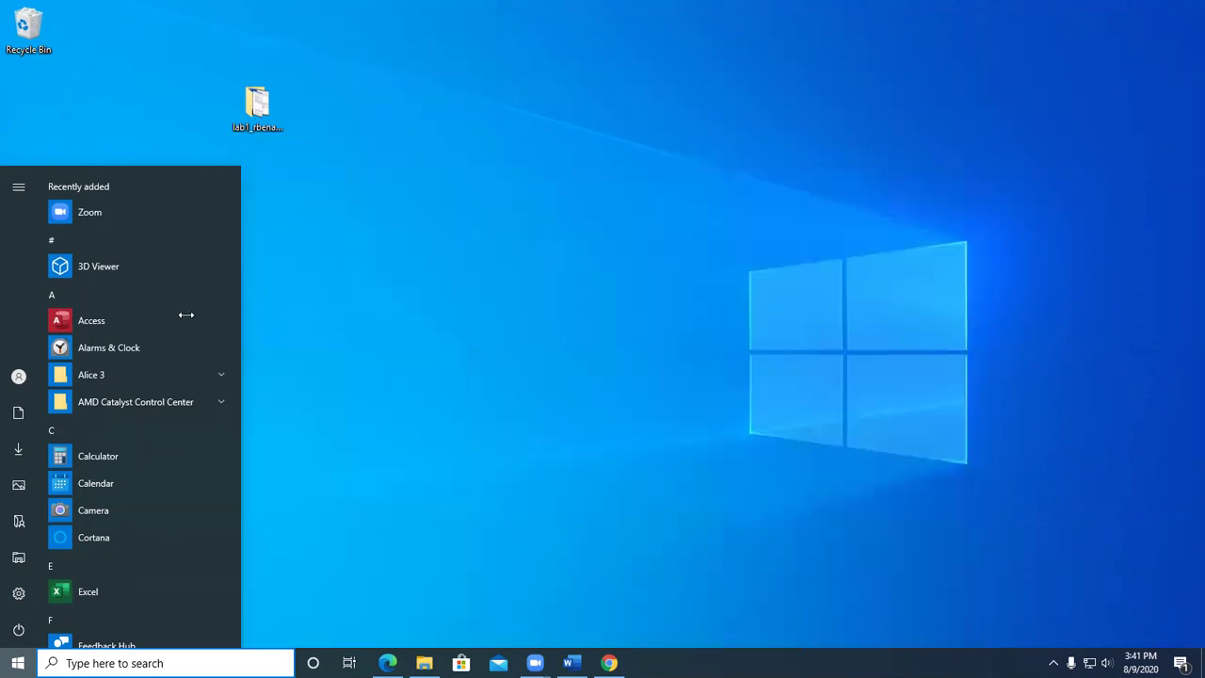
left_click(377, 364)
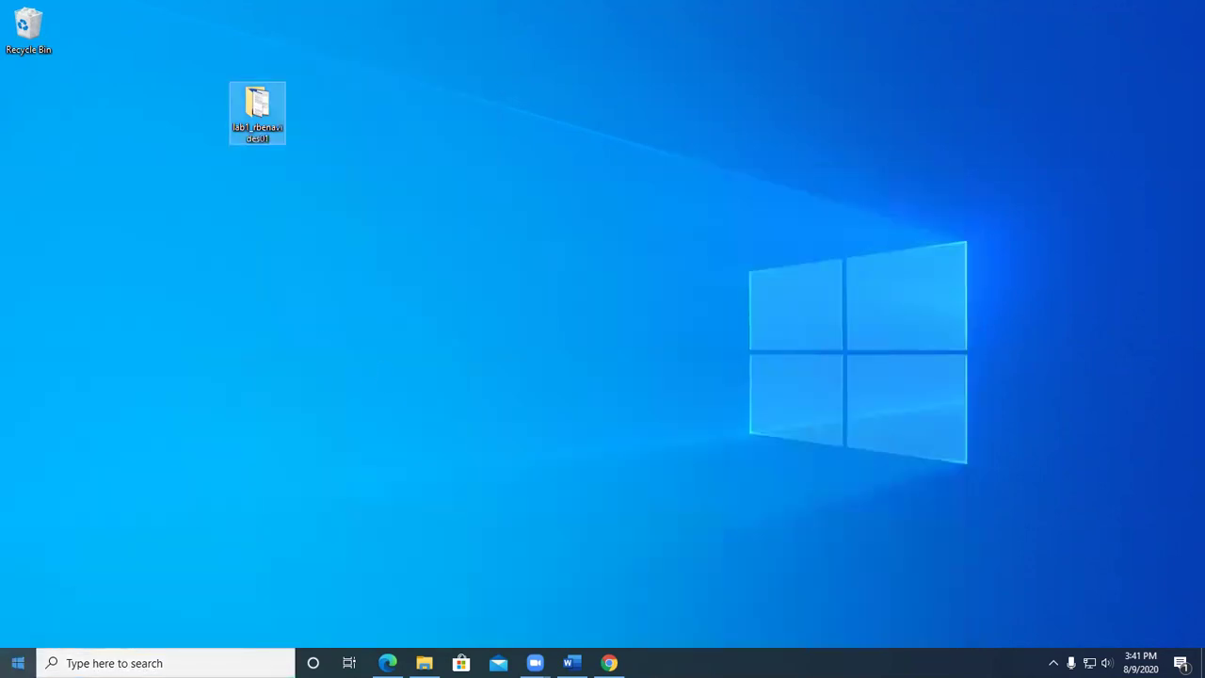
Step: Reopen Start, widen it slightly for a small tile area, and scroll the app list to W
left_click(18, 663)
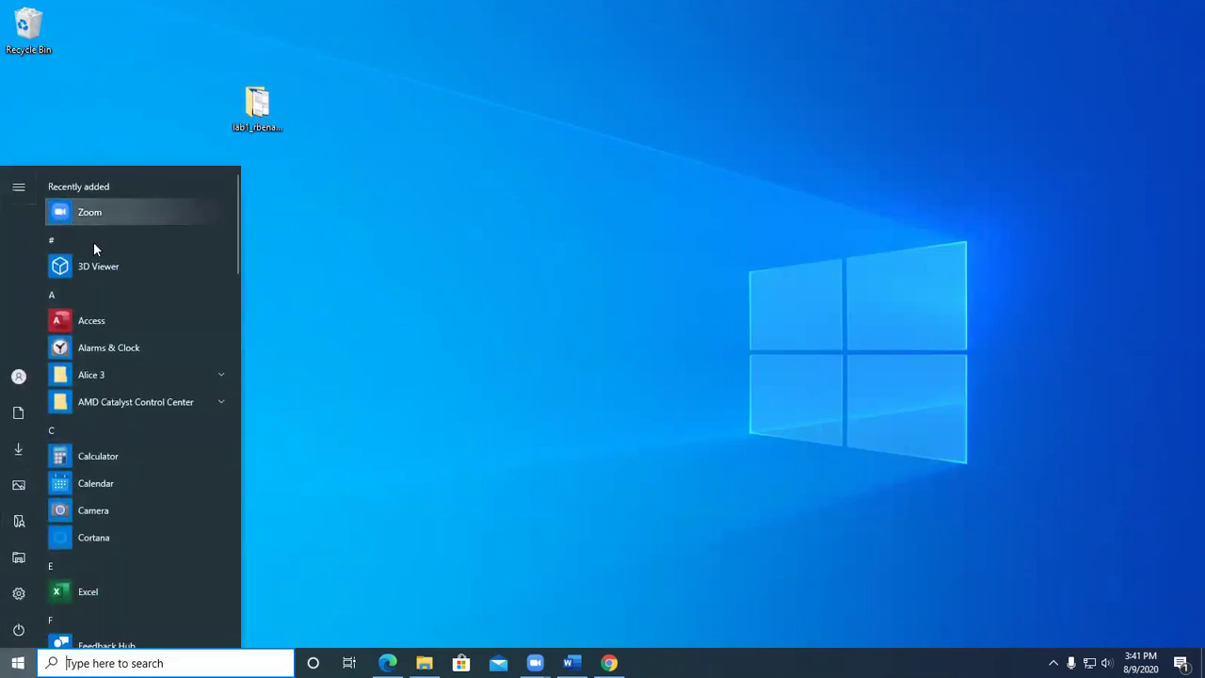
scroll(130, 395, "down", 5)
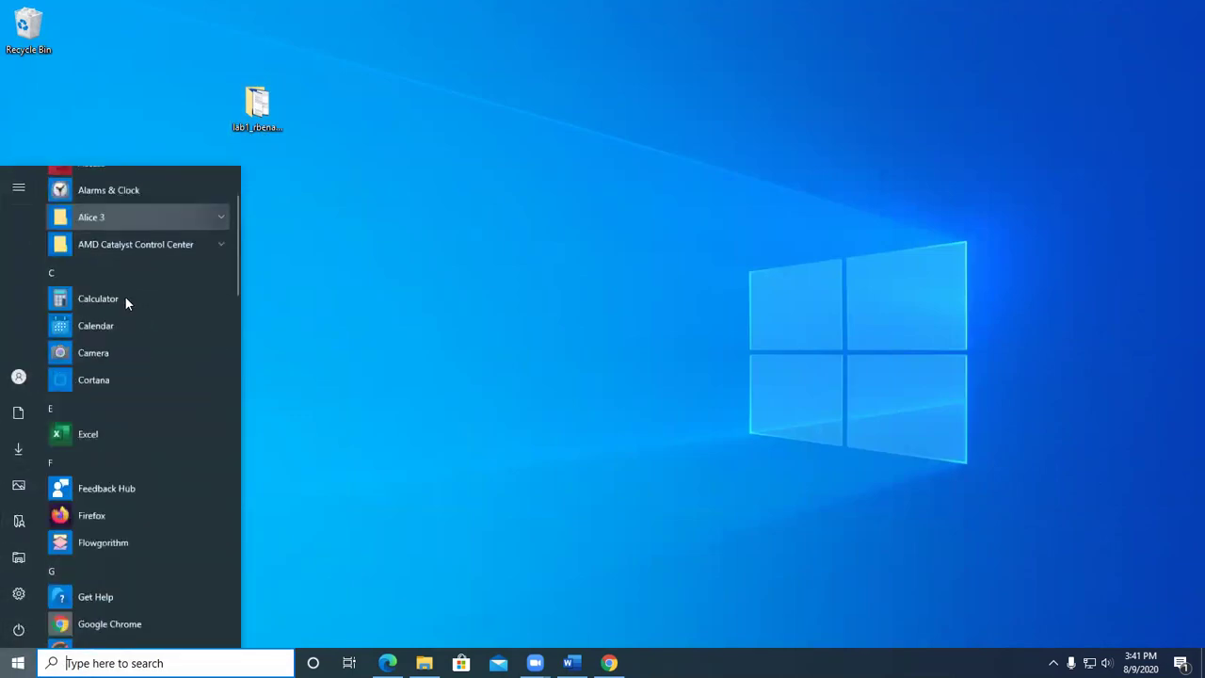
scroll(128, 392, "down", 10)
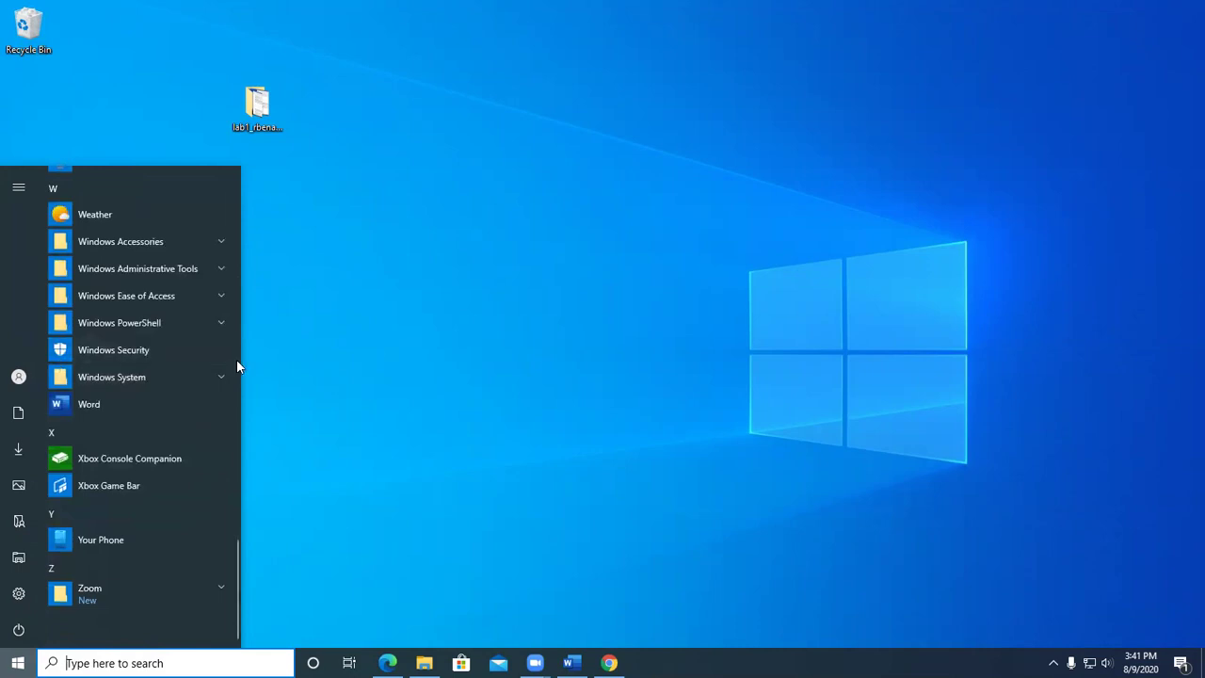
left_click_drag(242, 355, 412, 390)
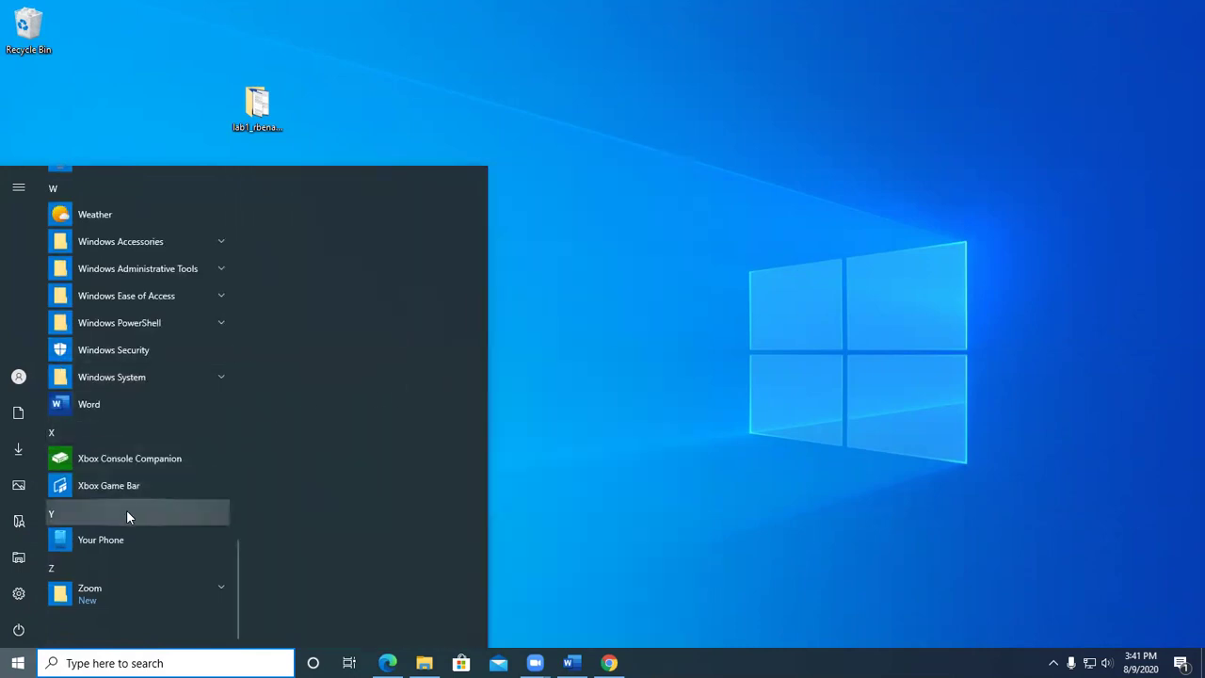
scroll(100, 477, "up", 5)
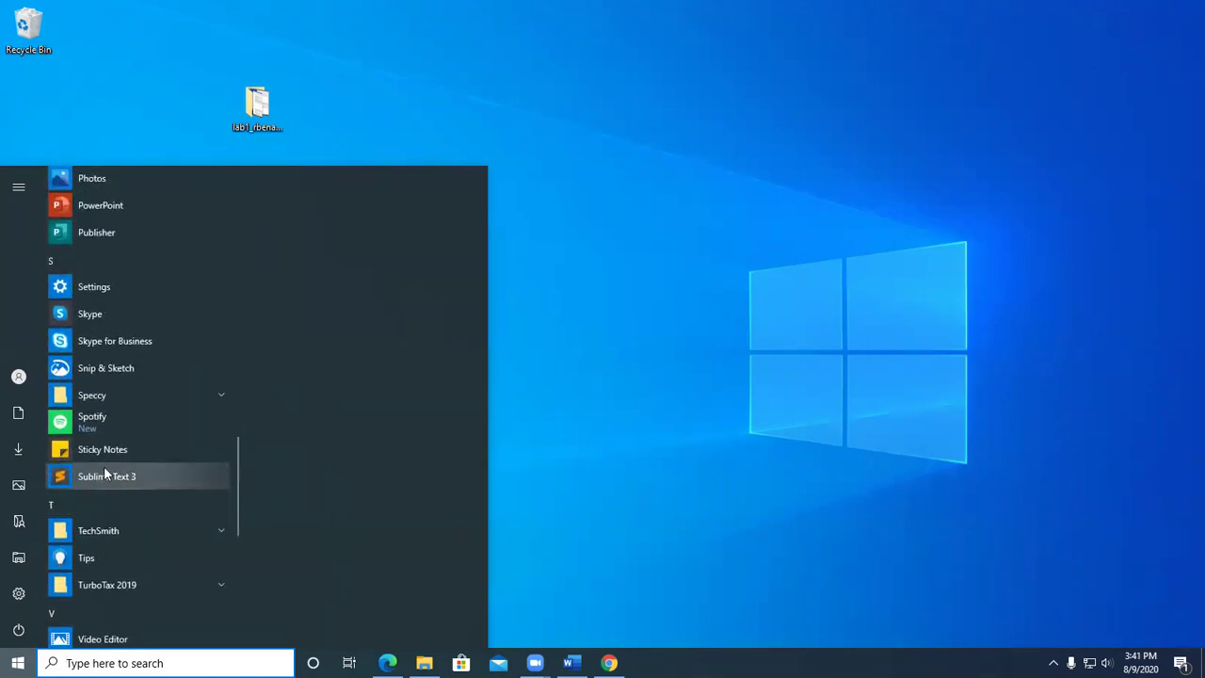
scroll(104, 477, "down", 4)
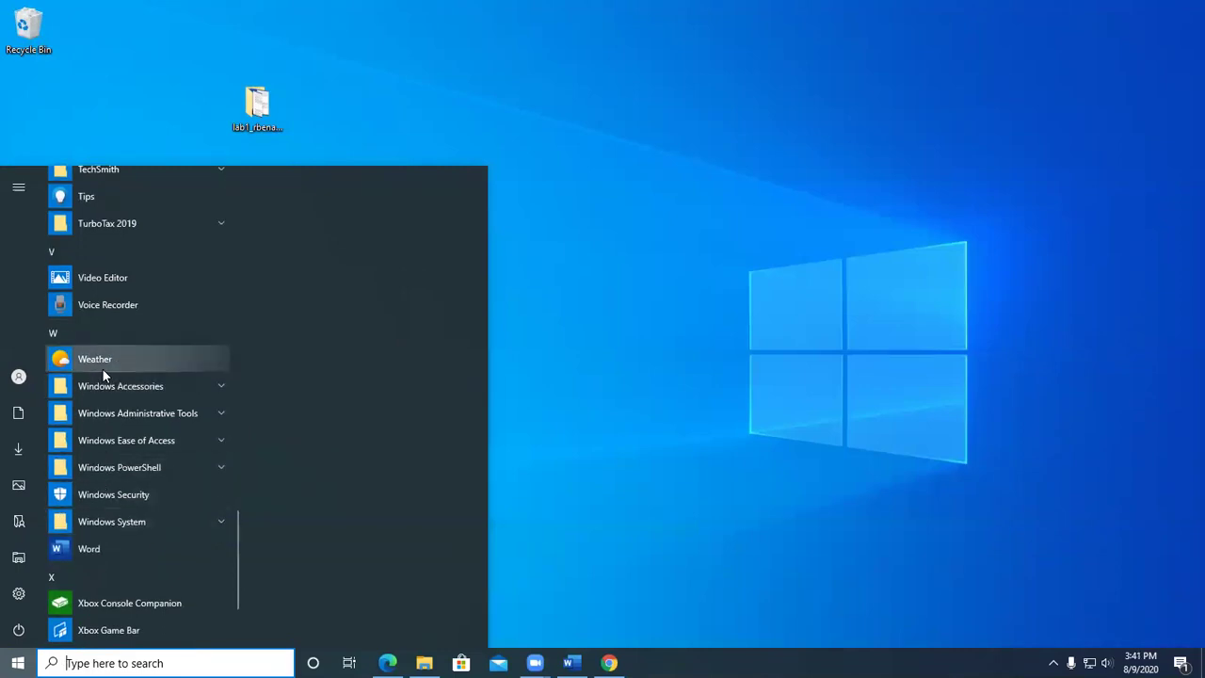
Step: Pin Weather into a new 'My stuff' tile group and move it to the first slot
left_click_drag(95, 361, 352, 275)
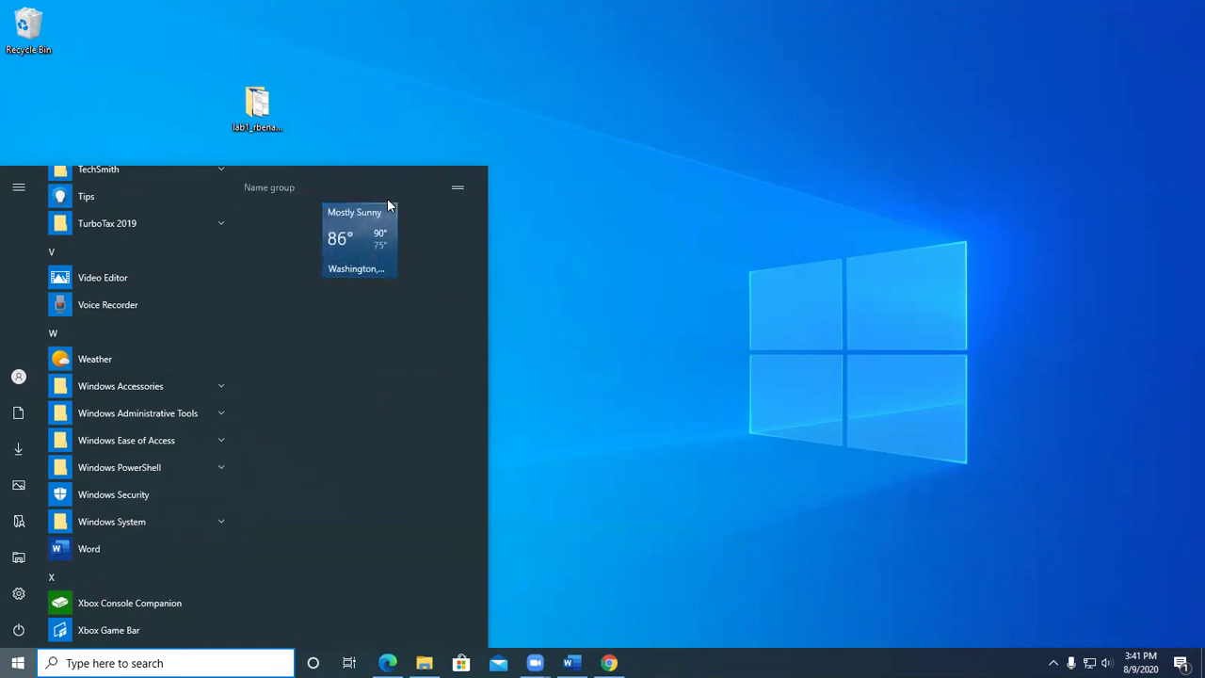
left_click(293, 187)
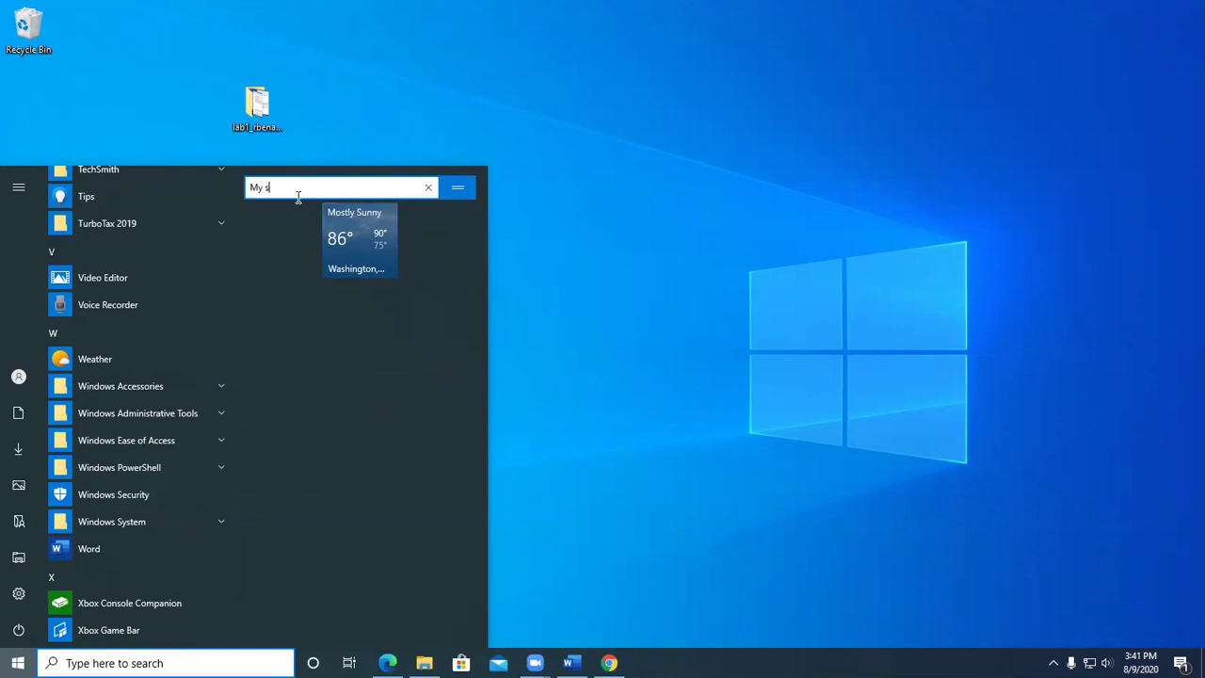
key("Return")
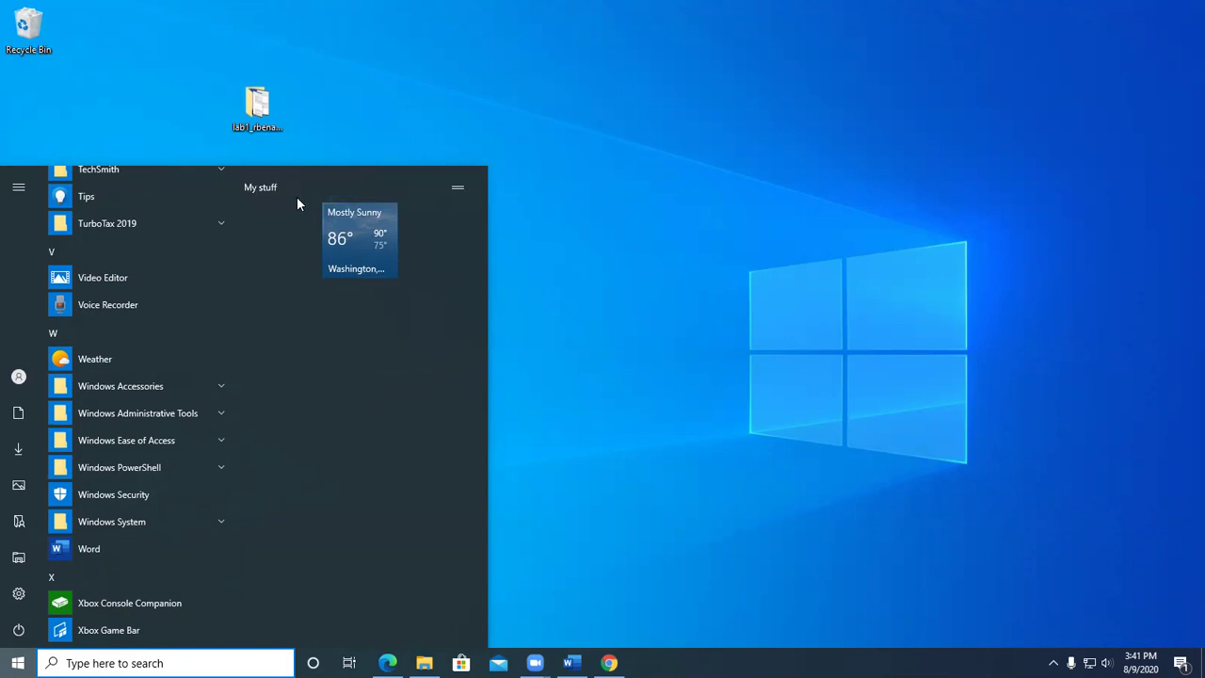
left_click_drag(354, 247, 294, 238)
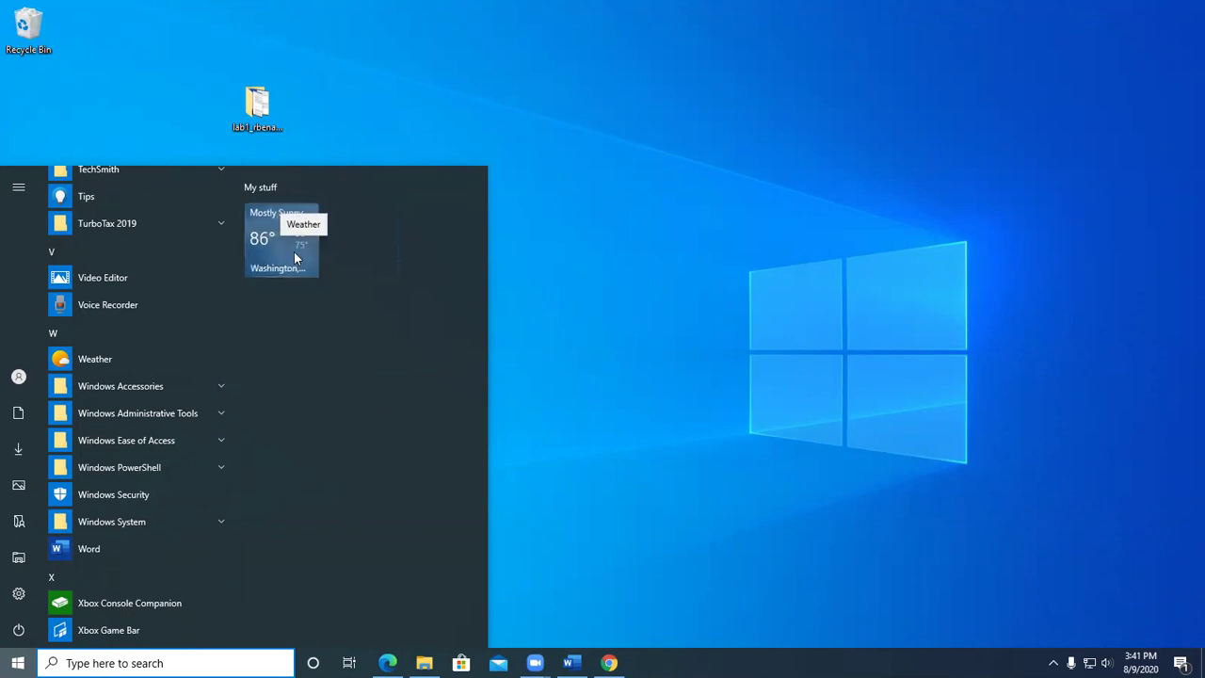
Step: Resize the Weather tile to Large and drag the Start menu's tile area wider
right_click(294, 251)
mouse_move(349, 291)
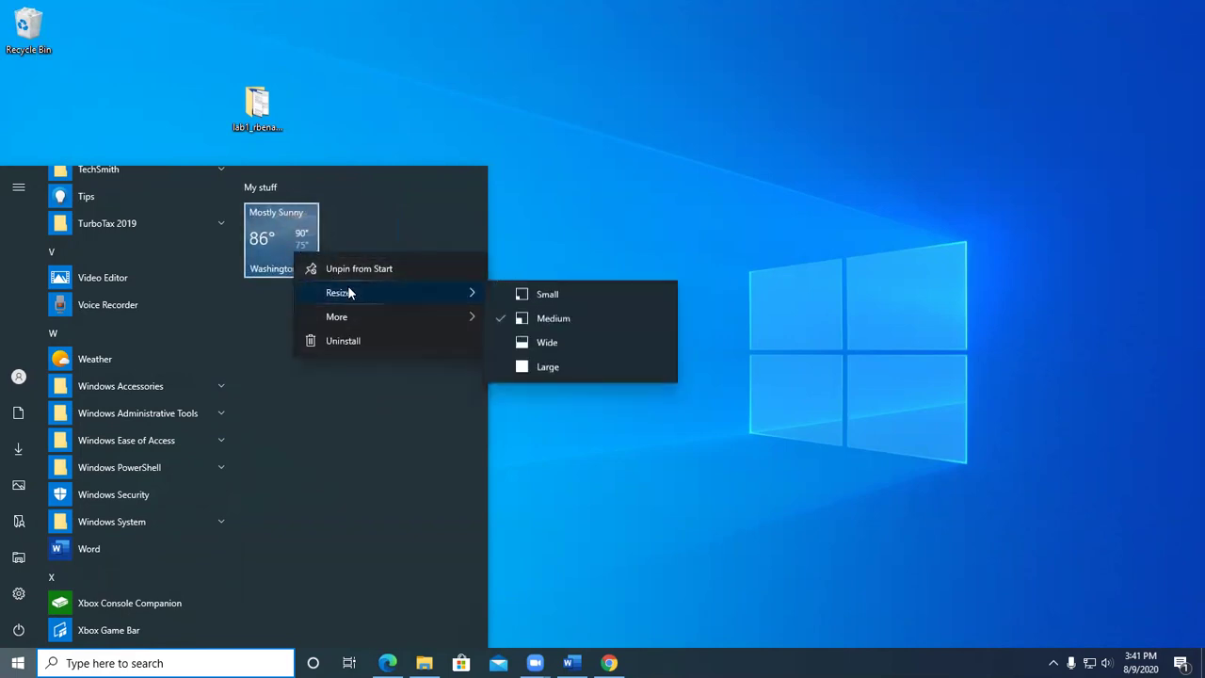
left_click(533, 367)
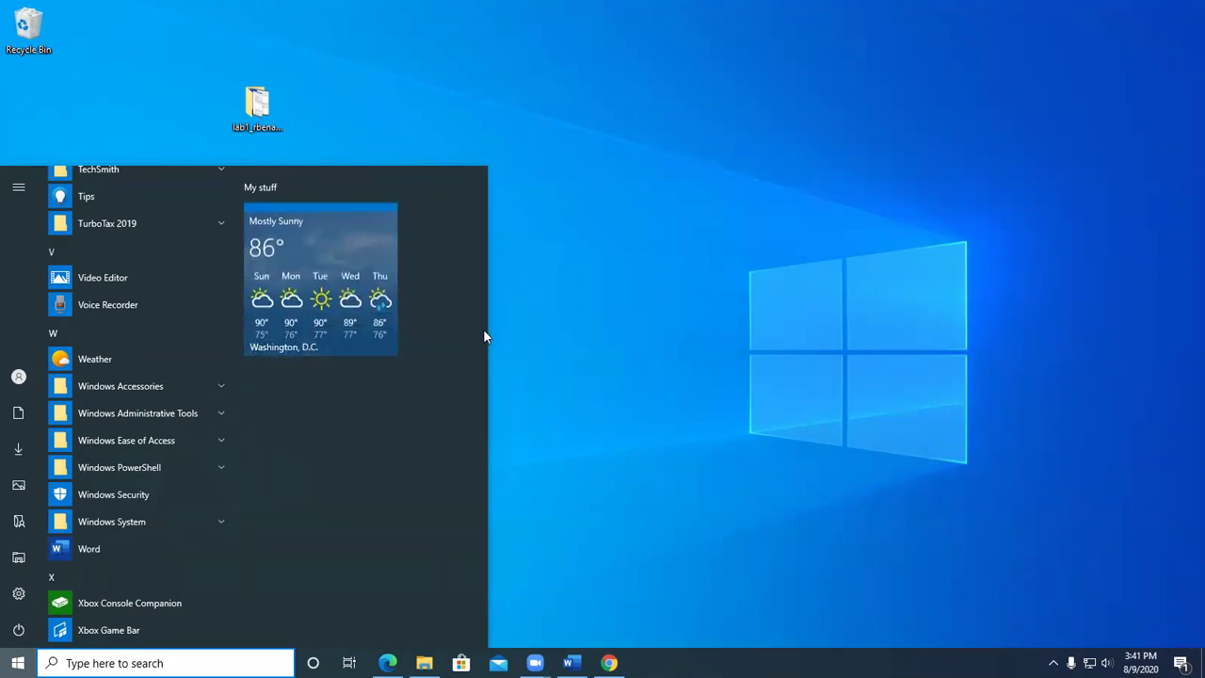
left_click_drag(486, 330, 732, 329)
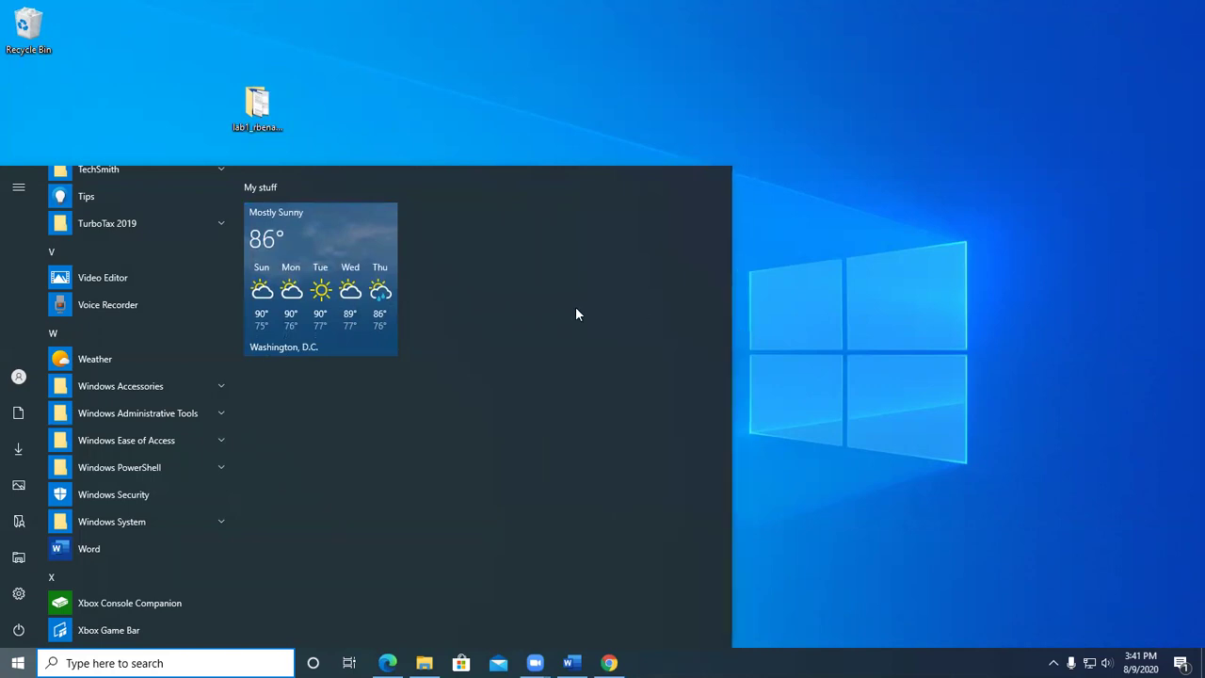
Step: Resize the Weather tile to Wide
right_click(348, 277)
mouse_move(405, 324)
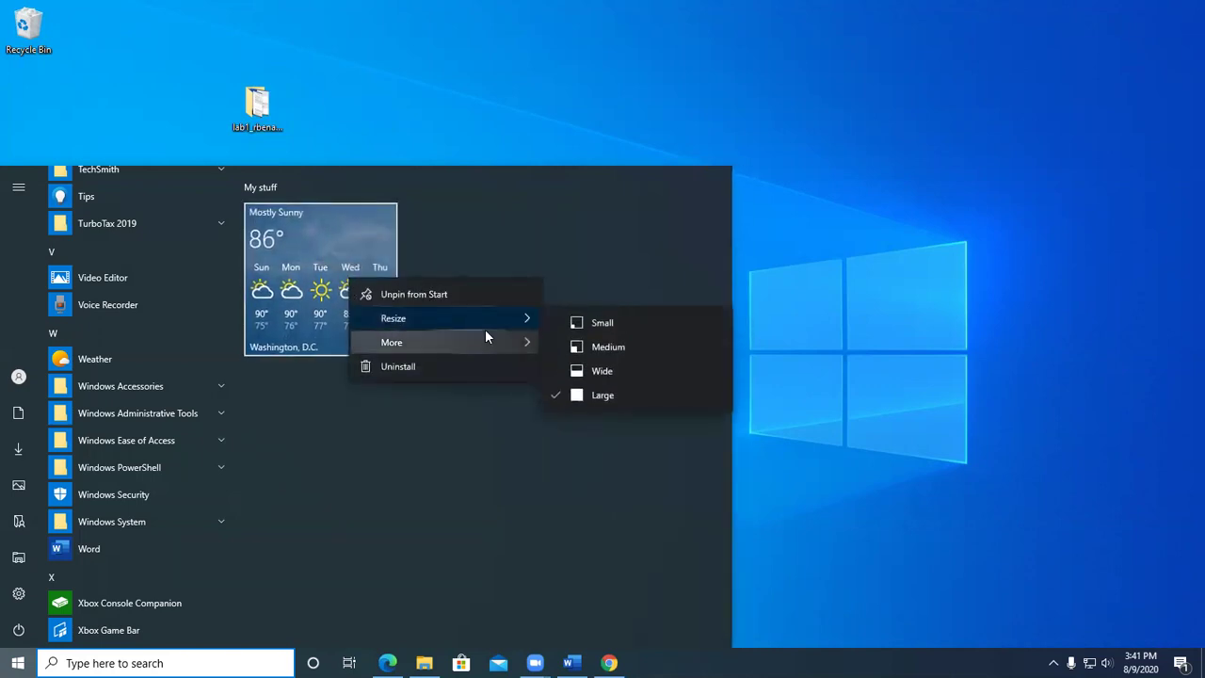
left_click(595, 368)
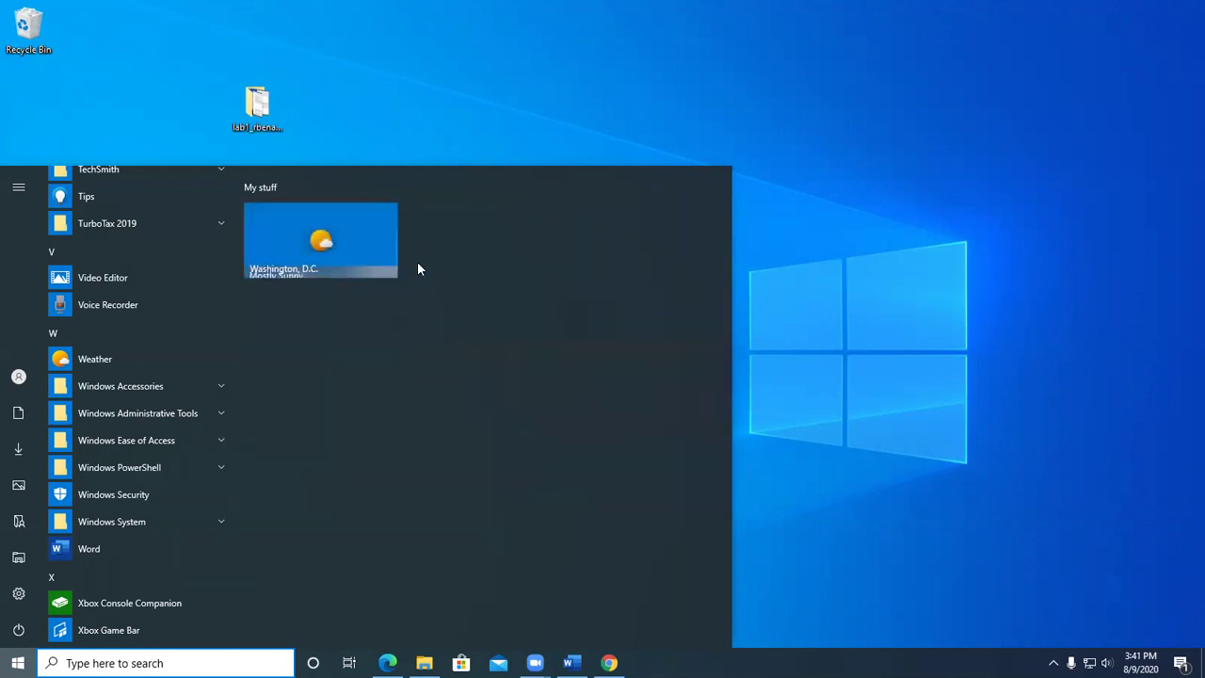
Step: Unpin the Weather tile, shrink the Start menu to its app list, and close it
right_click(374, 252)
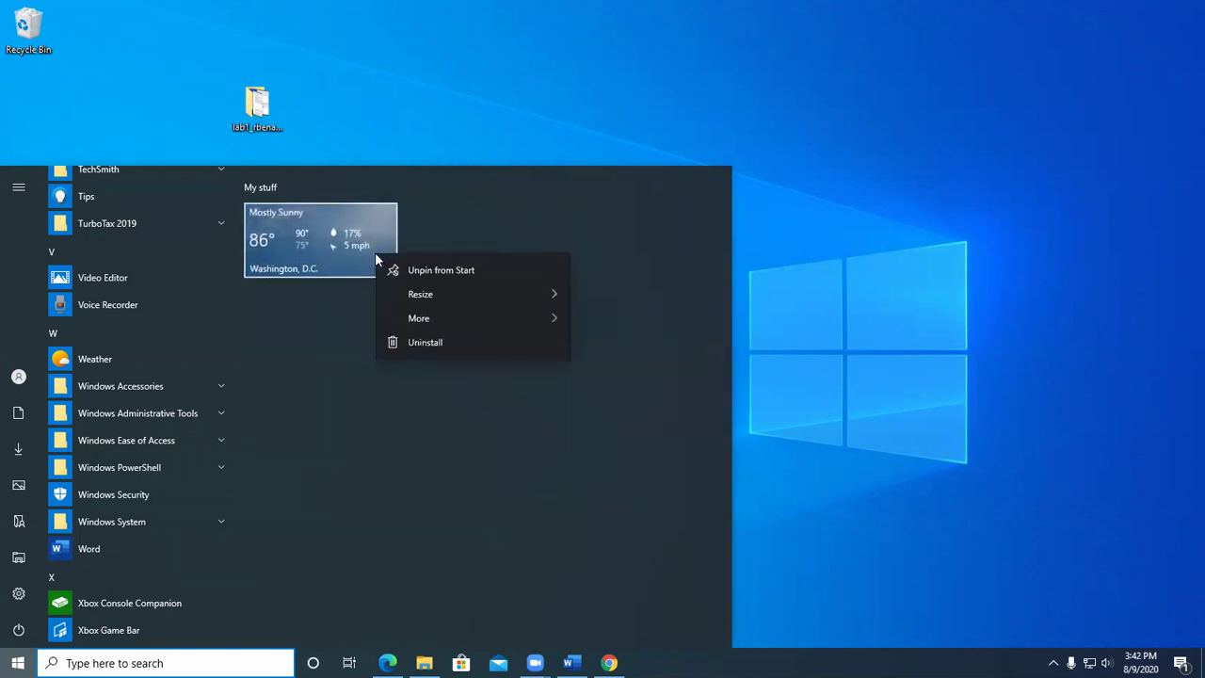
left_click(435, 270)
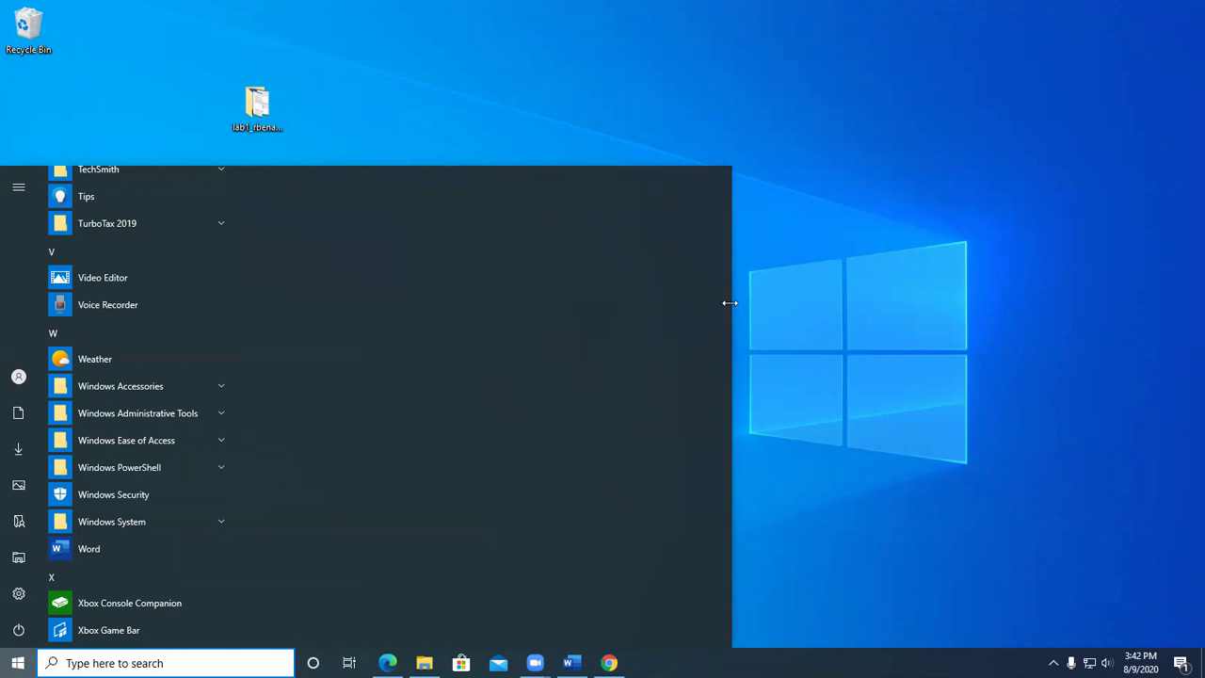
left_click_drag(729, 303, 232, 288)
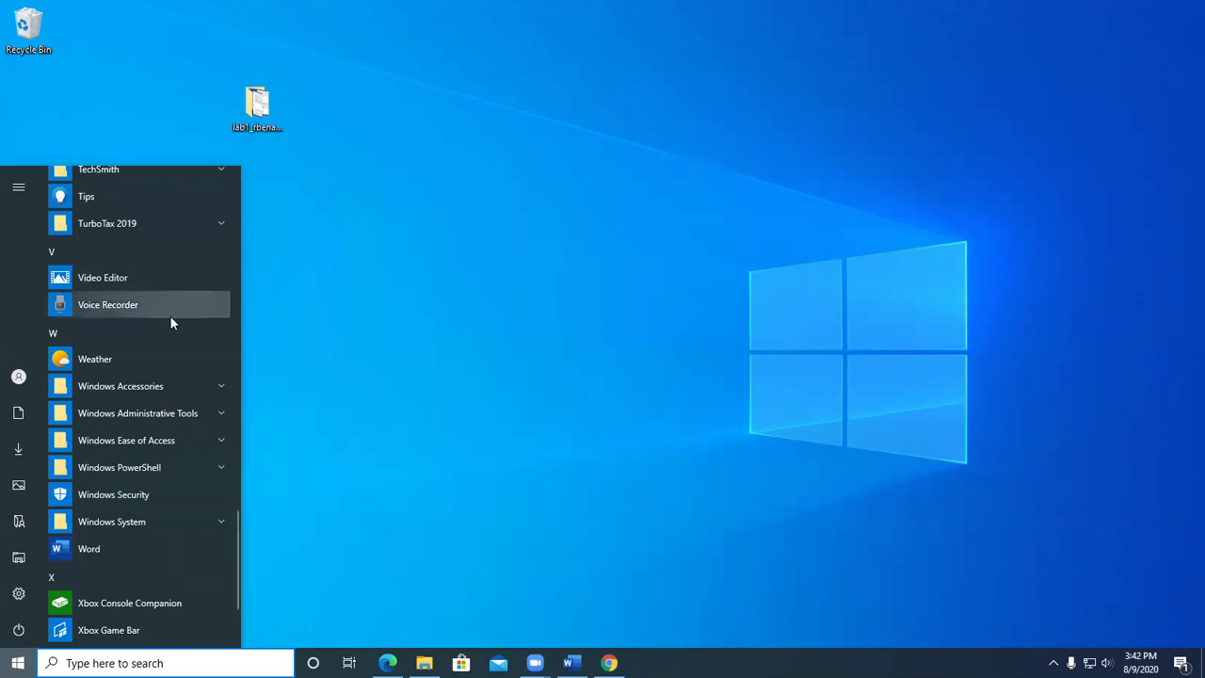
scroll(143, 323, "up", 15)
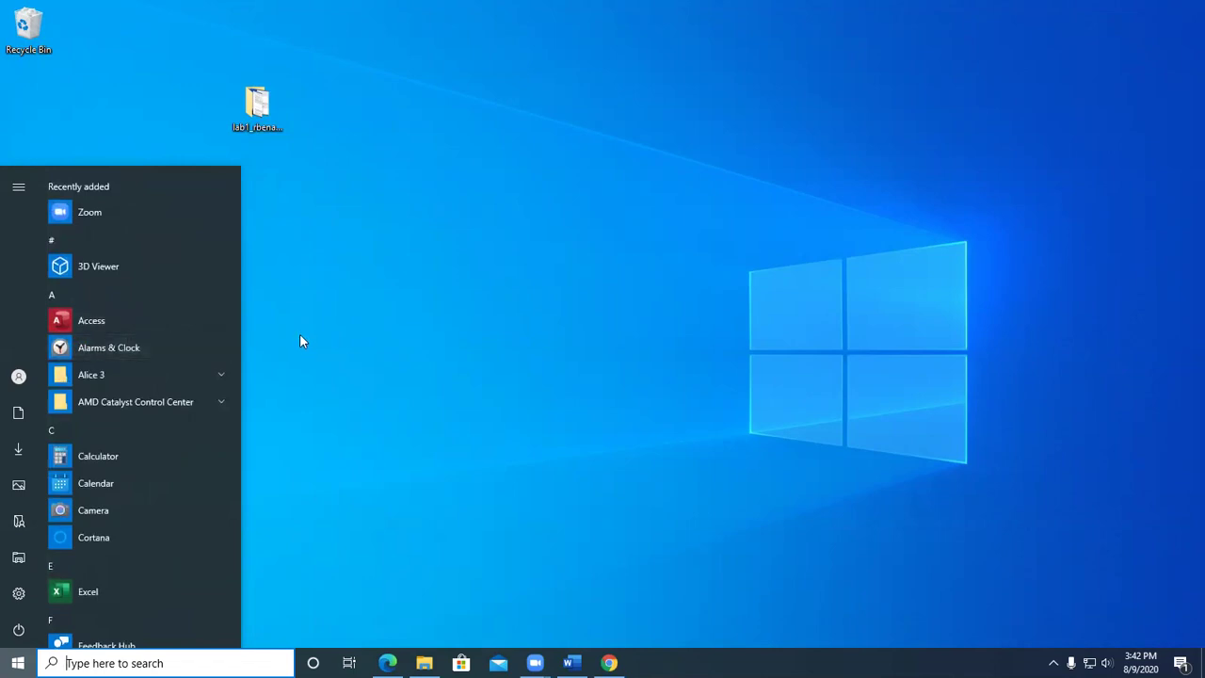
key("Escape")
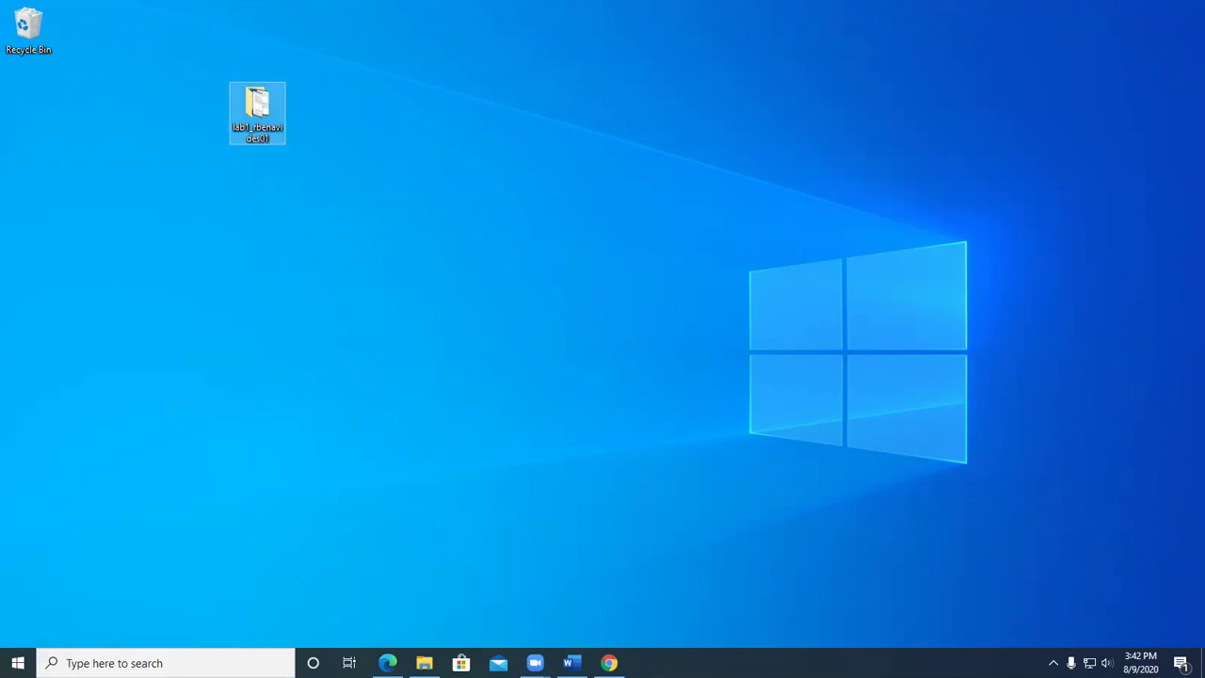